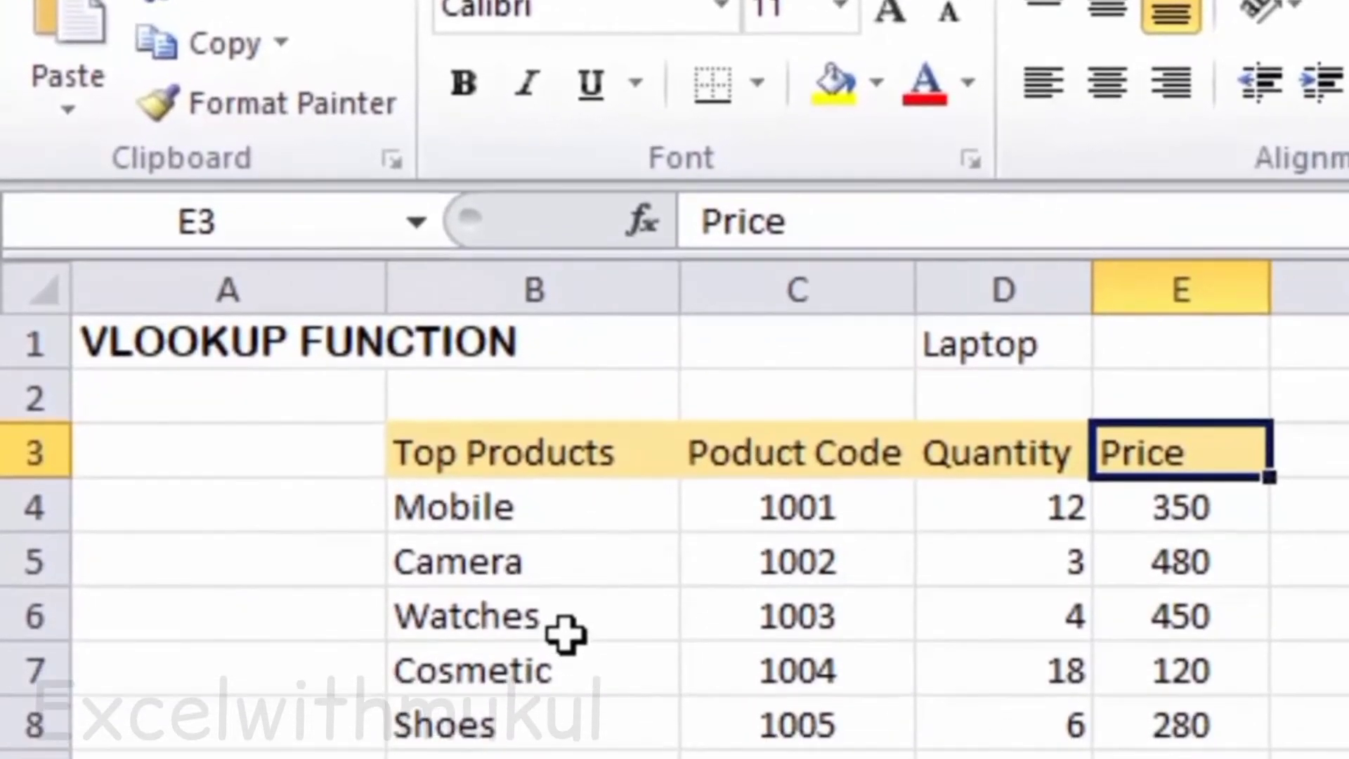
pyautogui.click(565, 634)
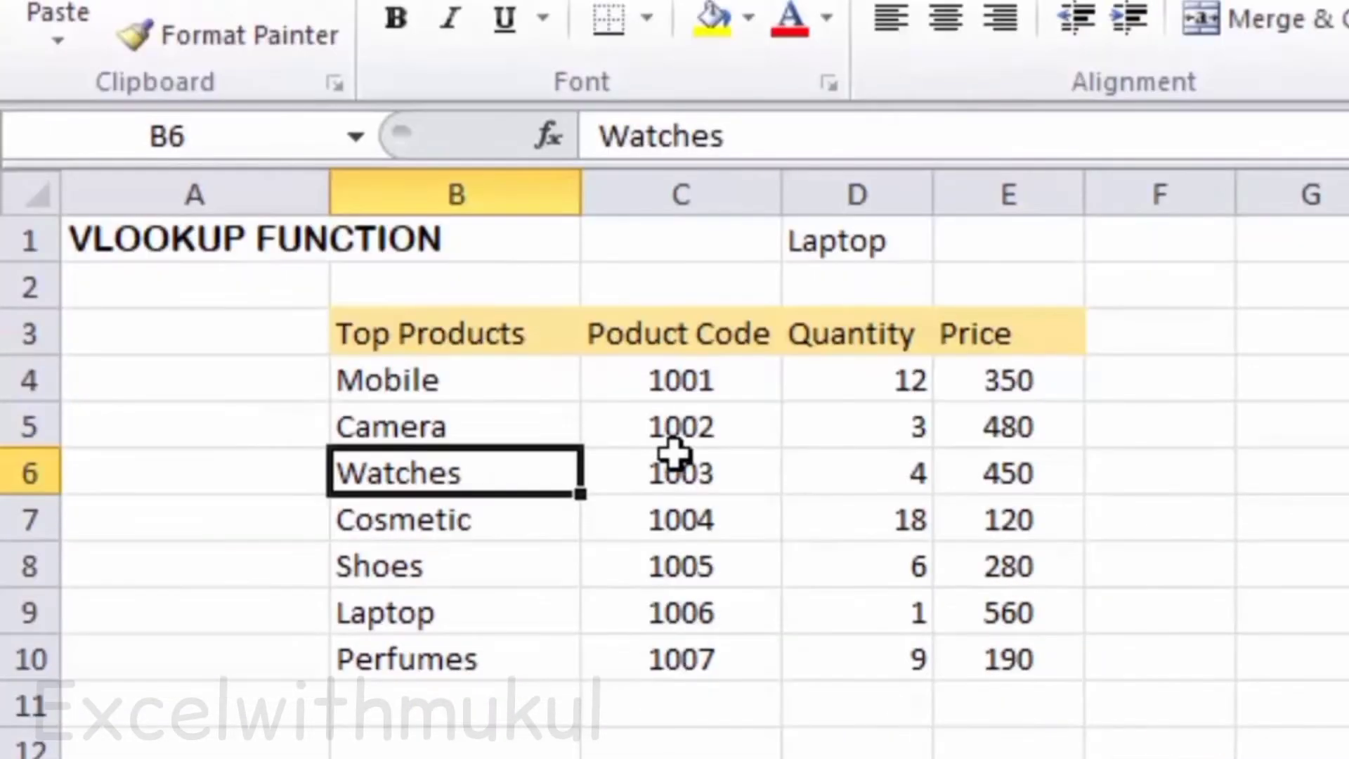
pyautogui.click(987, 469)
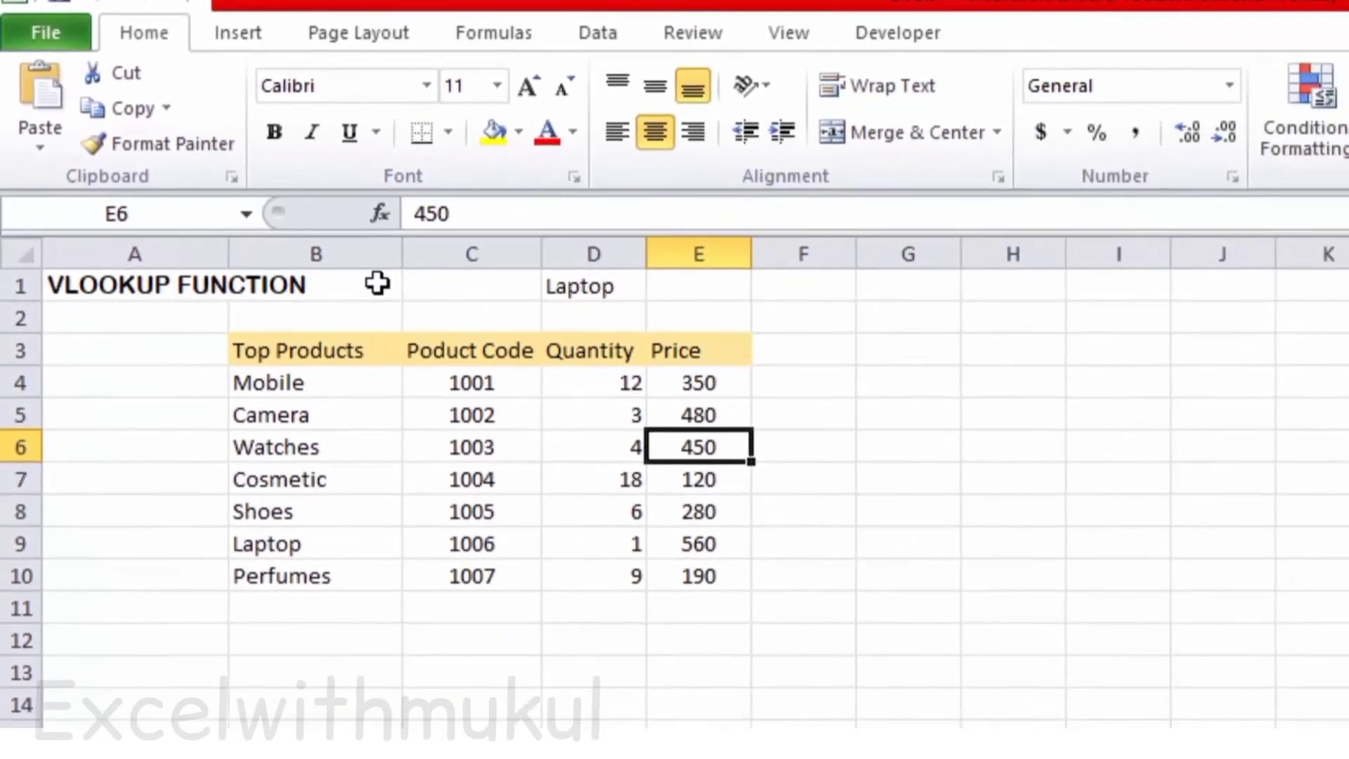
pyautogui.click(579, 288)
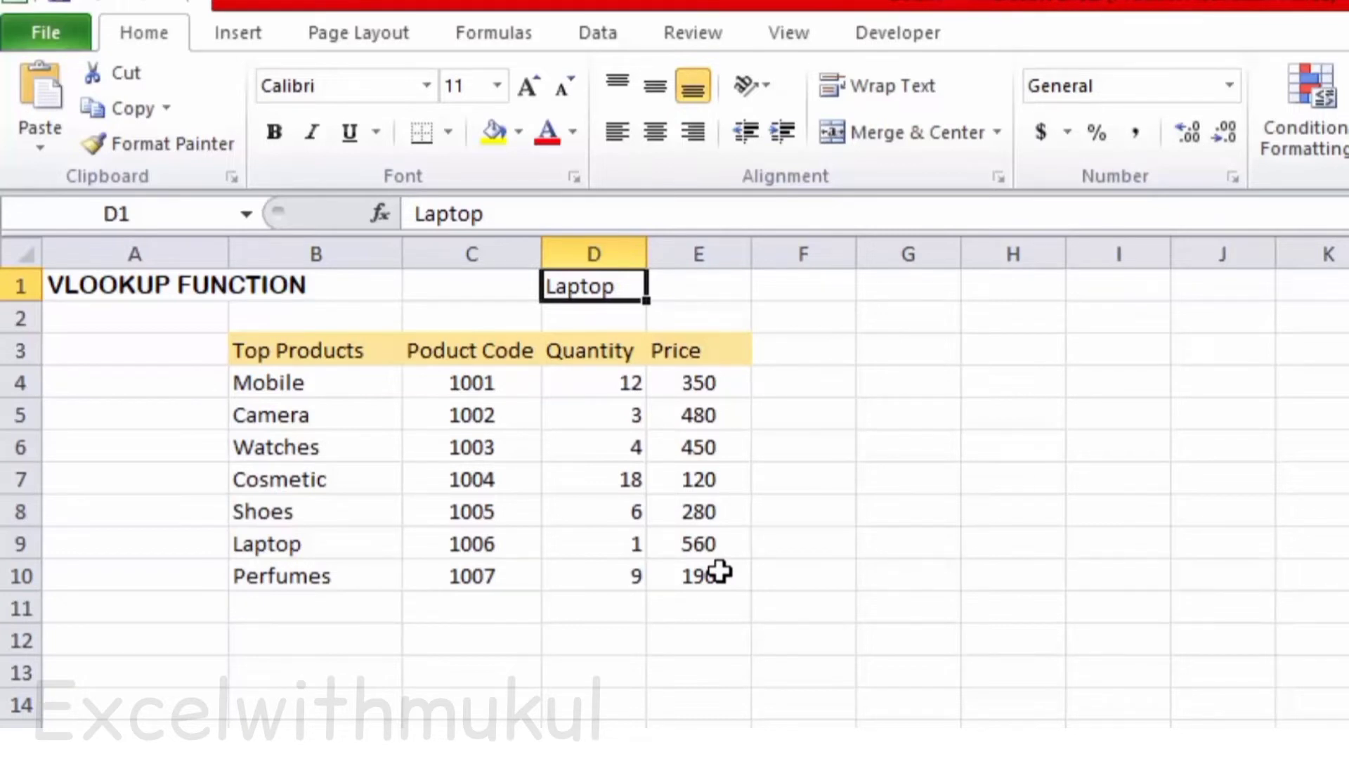
# - Start a VLOOKUP formula in cell E1 with D1 as the lookup value
pyautogui.click(678, 285)
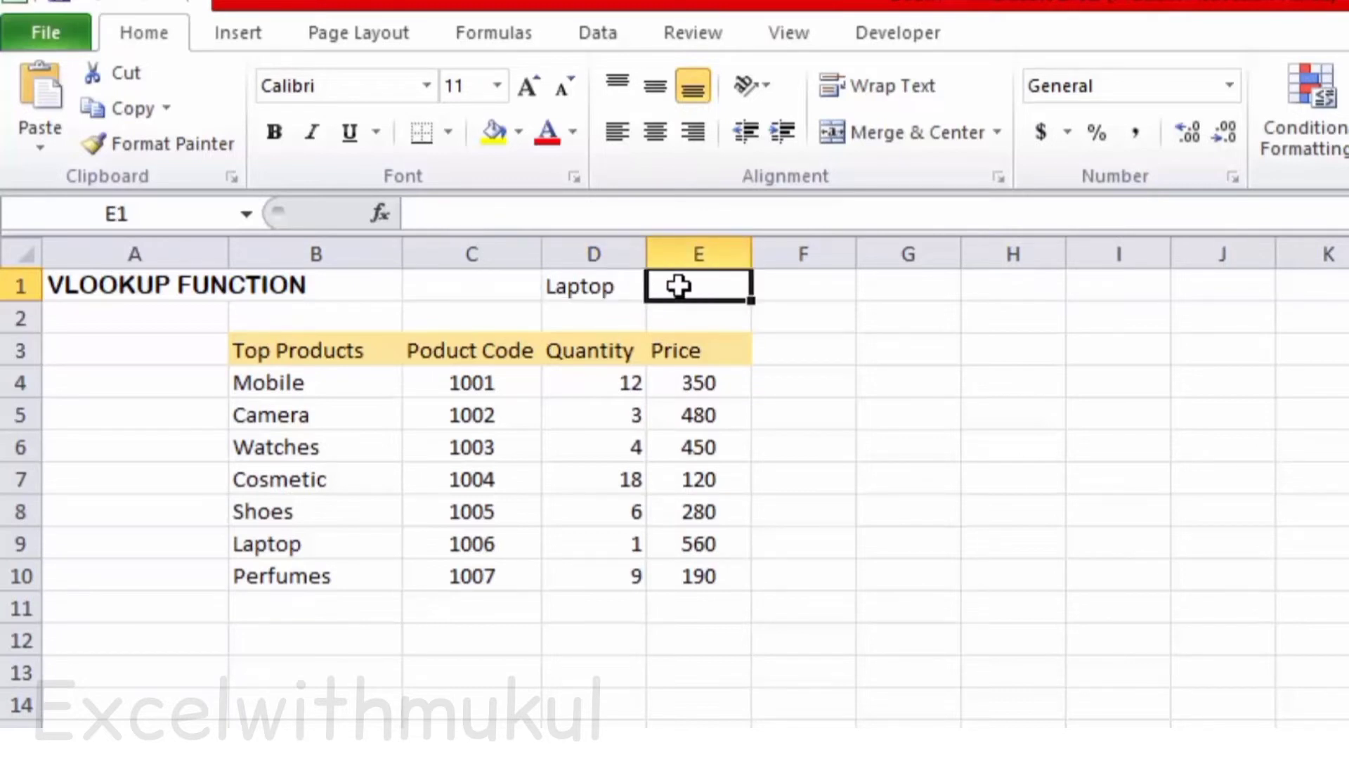
pyautogui.write('=')
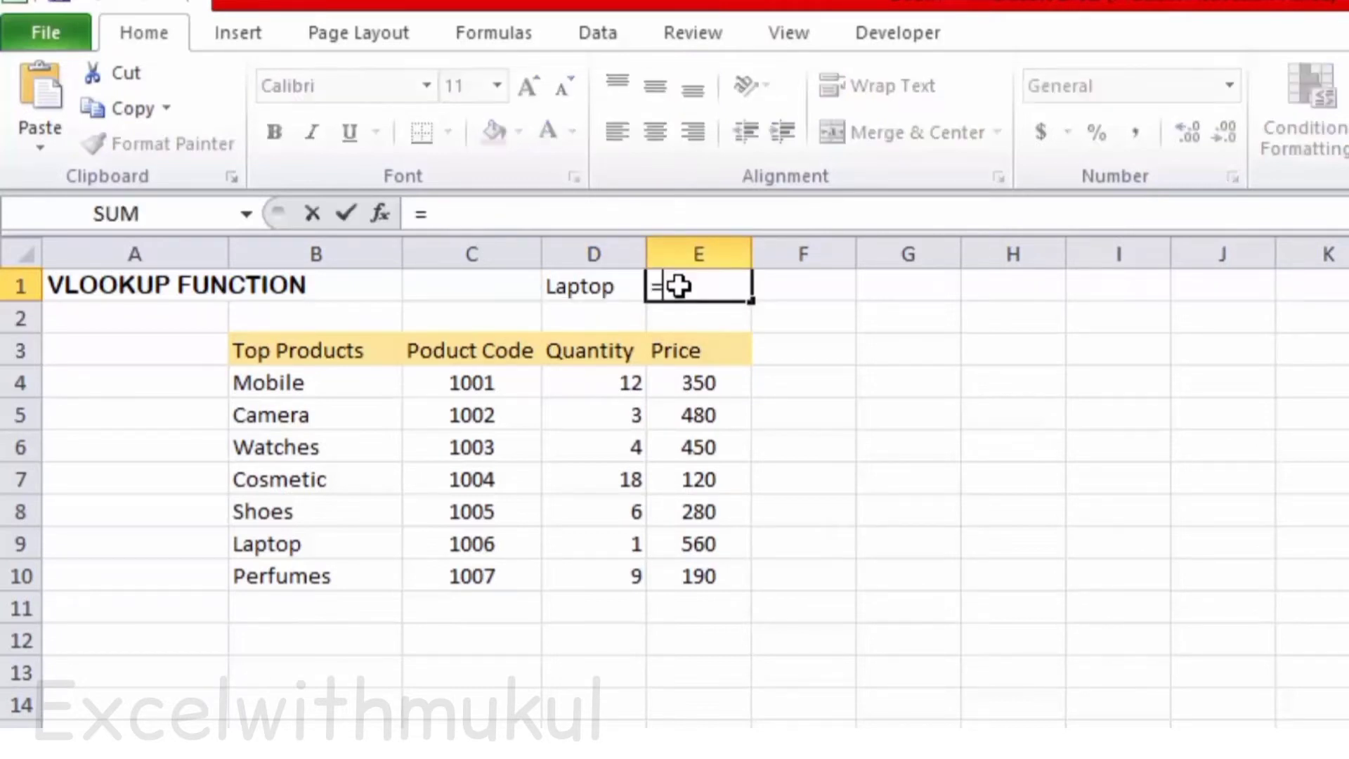
pyautogui.write('vlo')
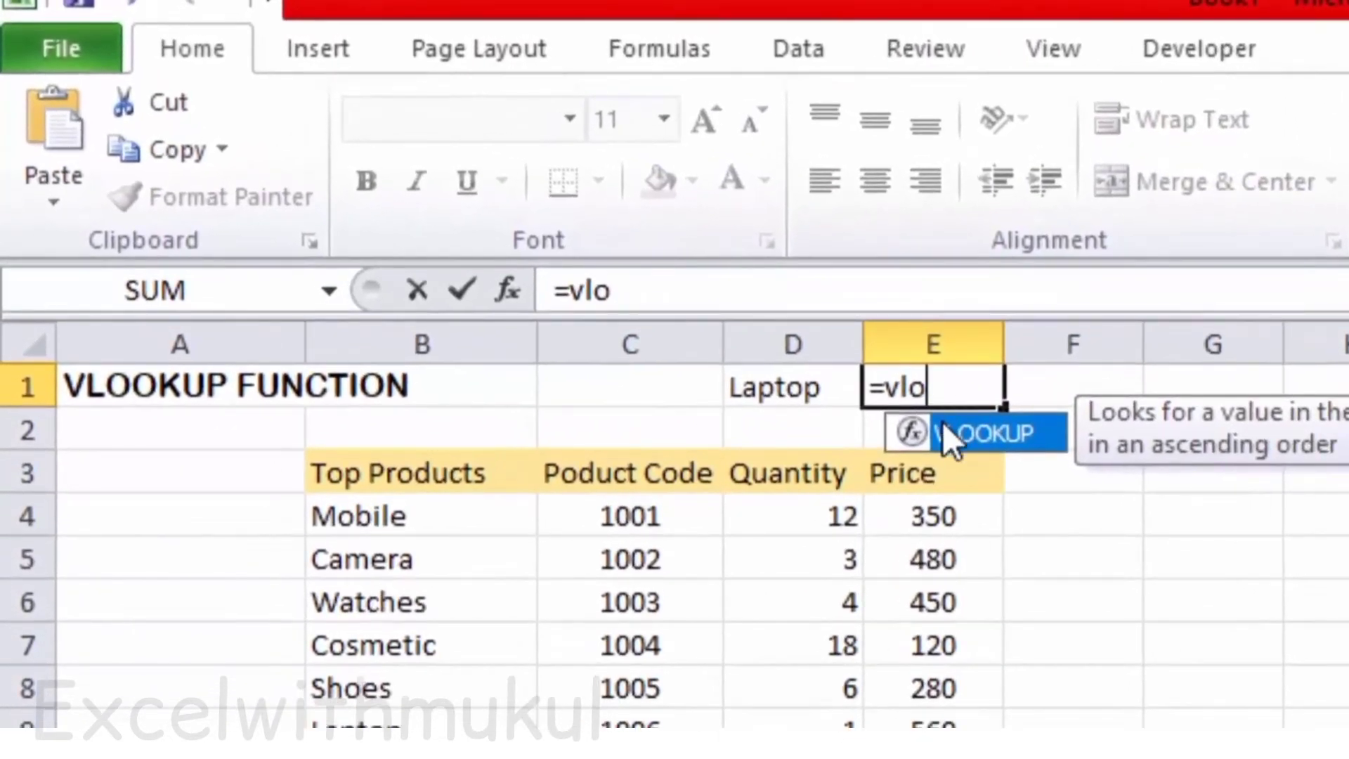
pyautogui.doubleClick(704, 317)
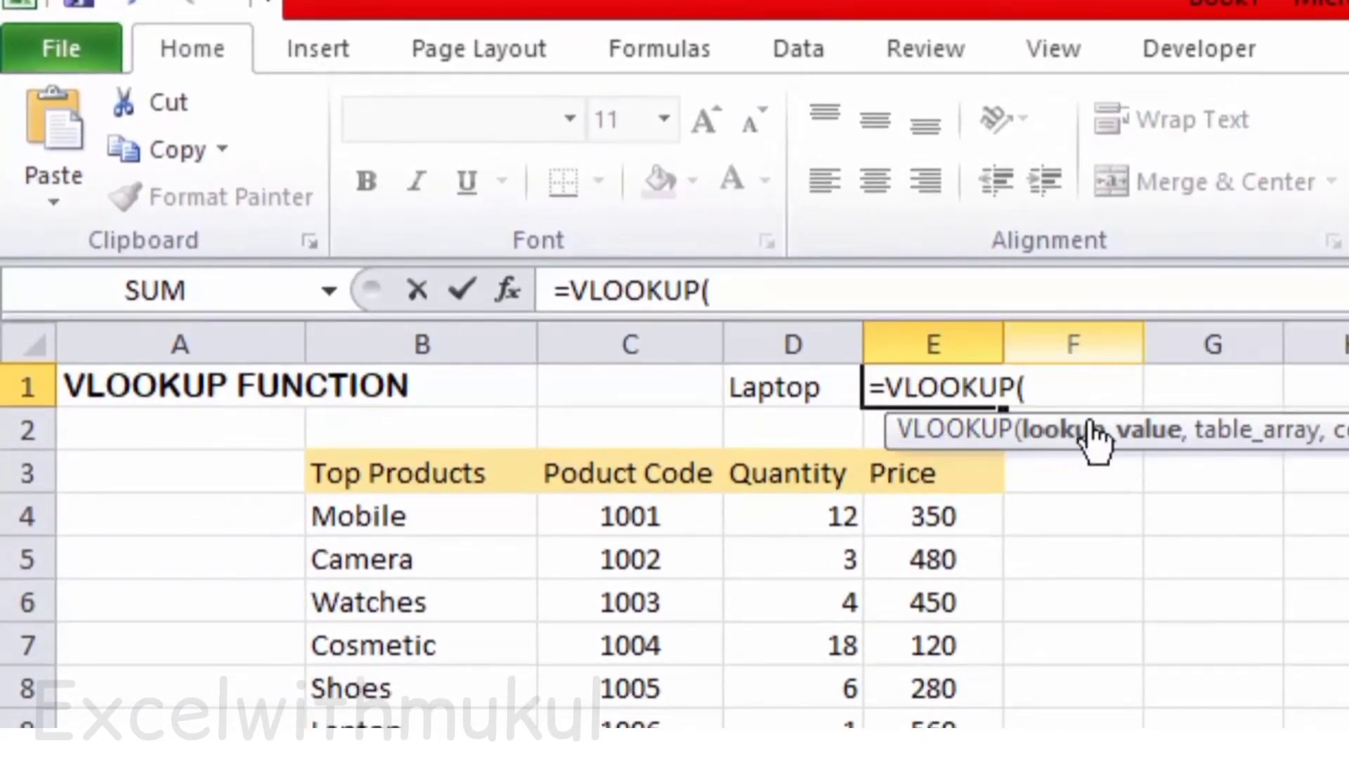
pyautogui.click(798, 385)
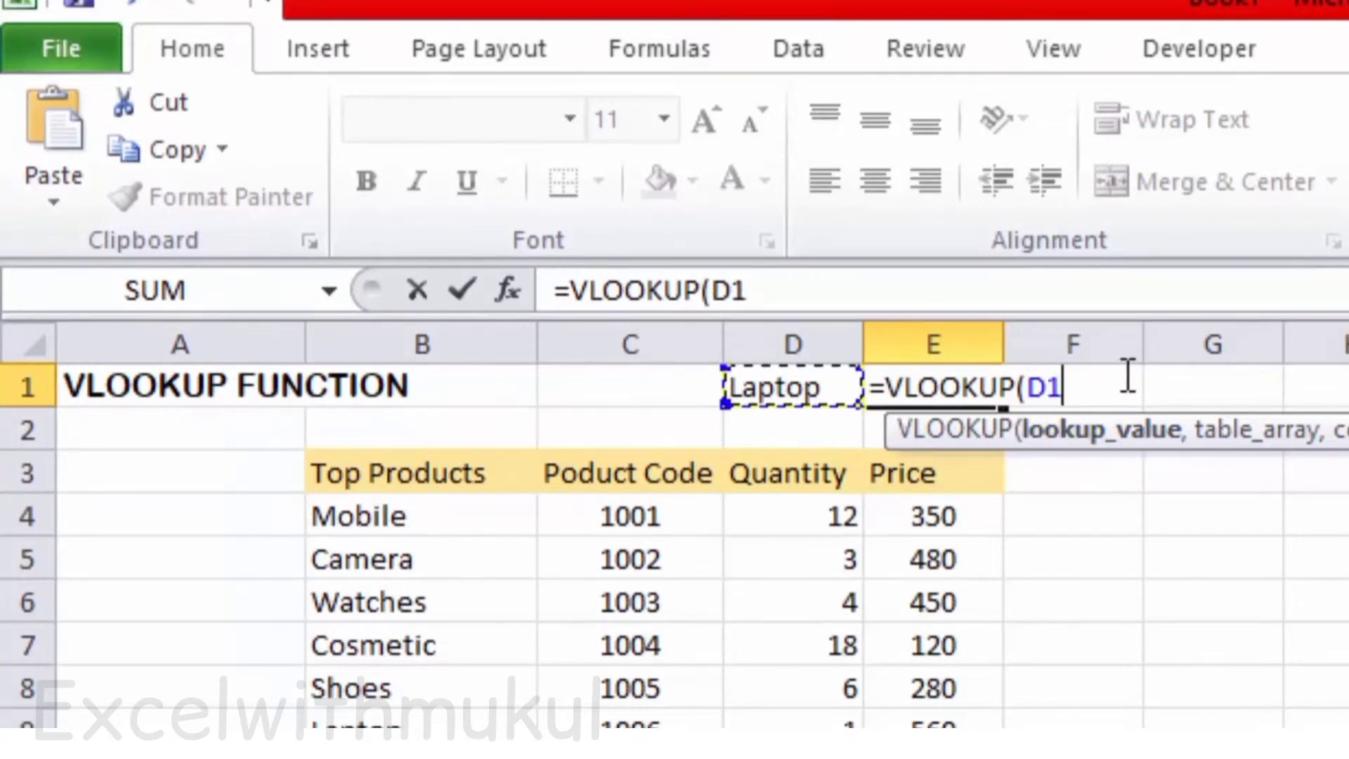
pyautogui.write(',')
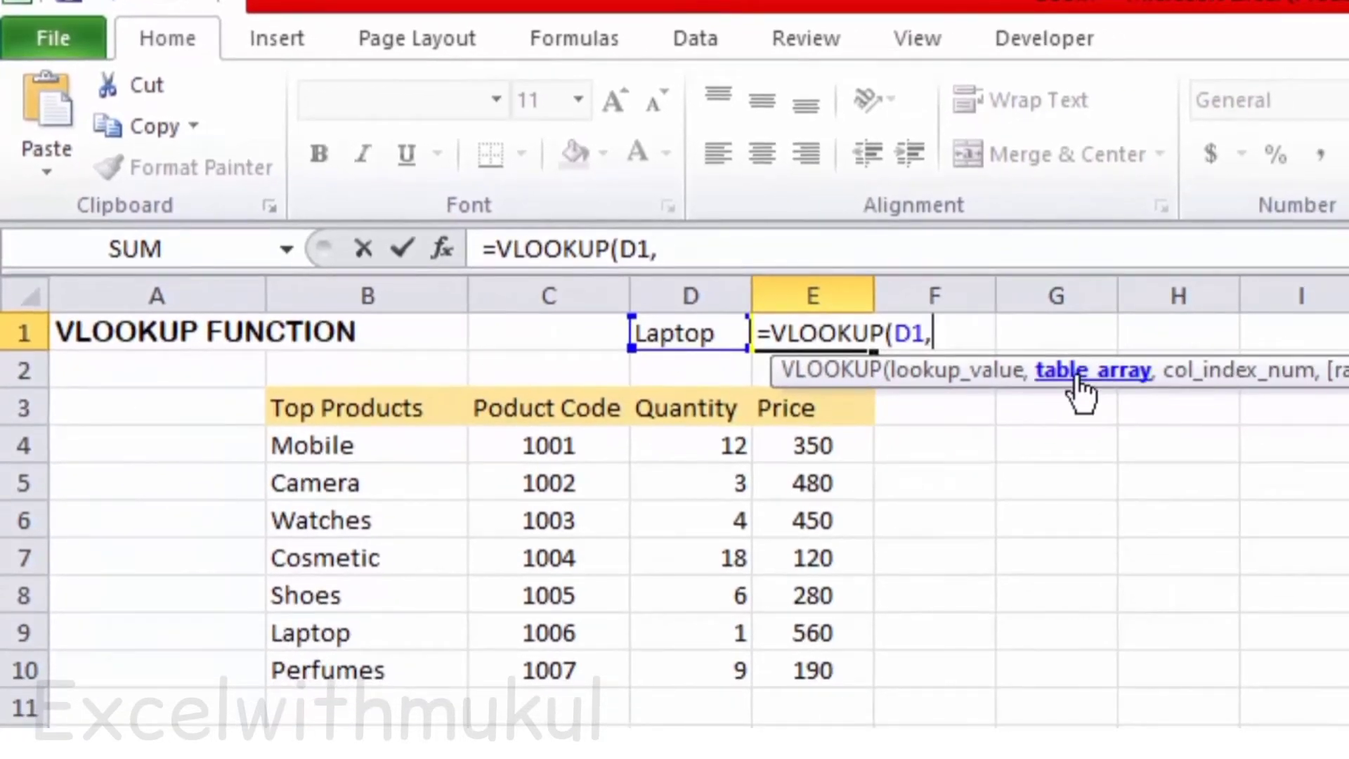
# - Complete the VLOOKUP with table range B3:E10, column index 4 and match type 0, and check the result against the Laptop row's price
pyautogui.moveTo(322, 412); pyautogui.dragTo(819, 664)
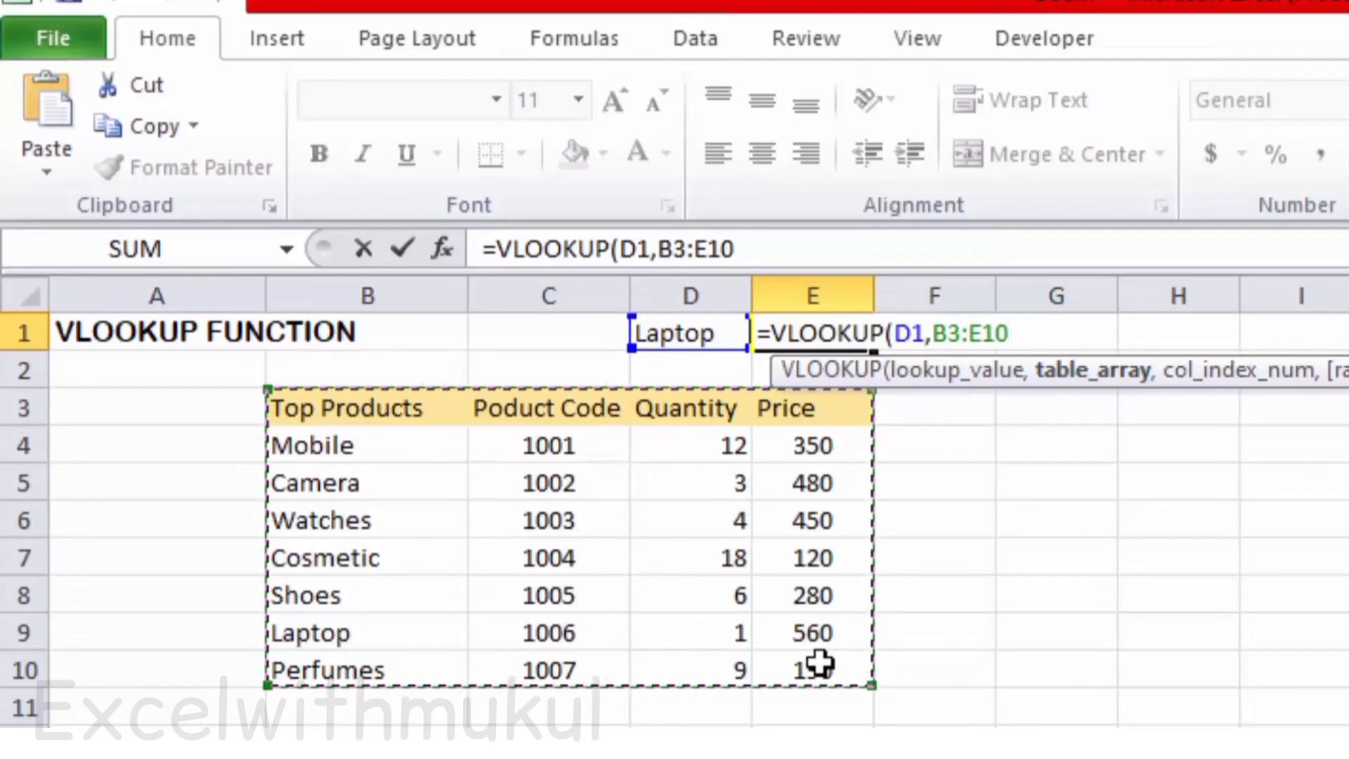
pyautogui.write(',')
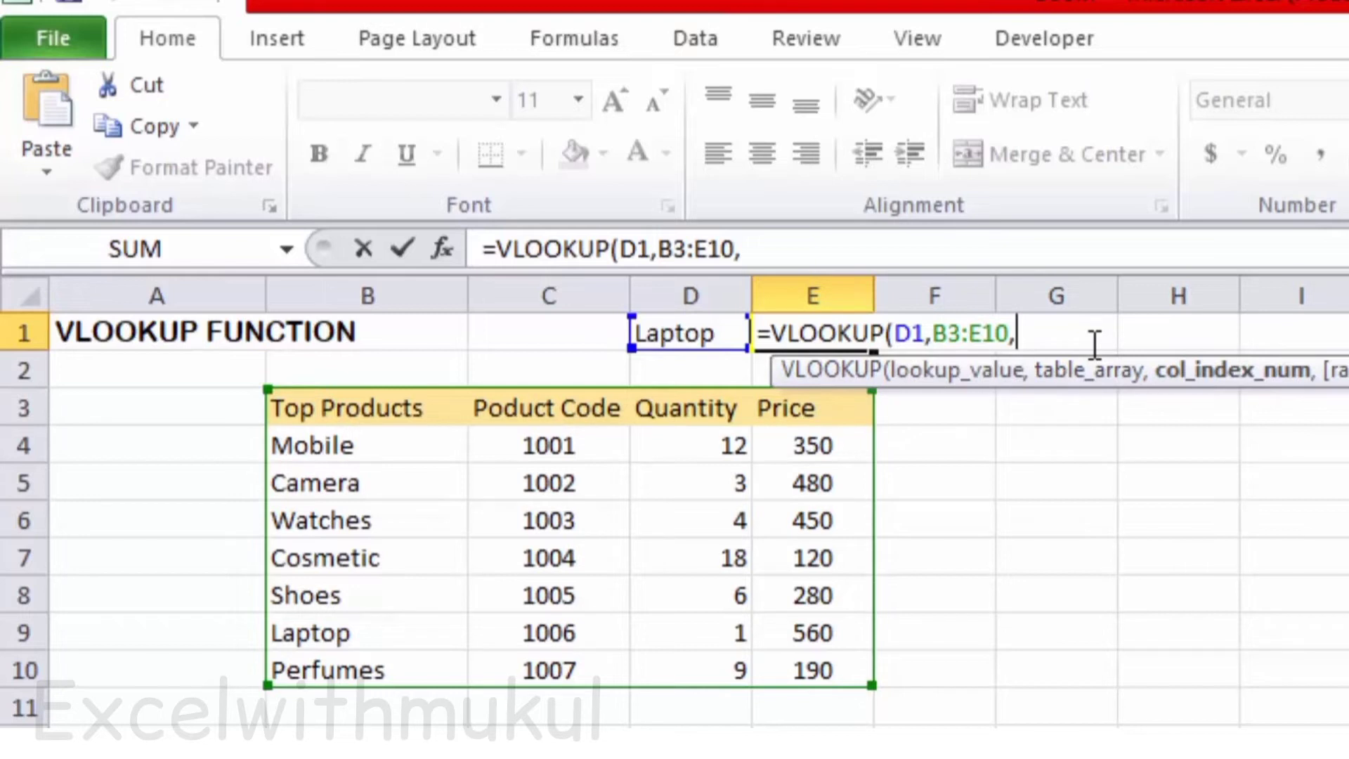
pyautogui.write('4')
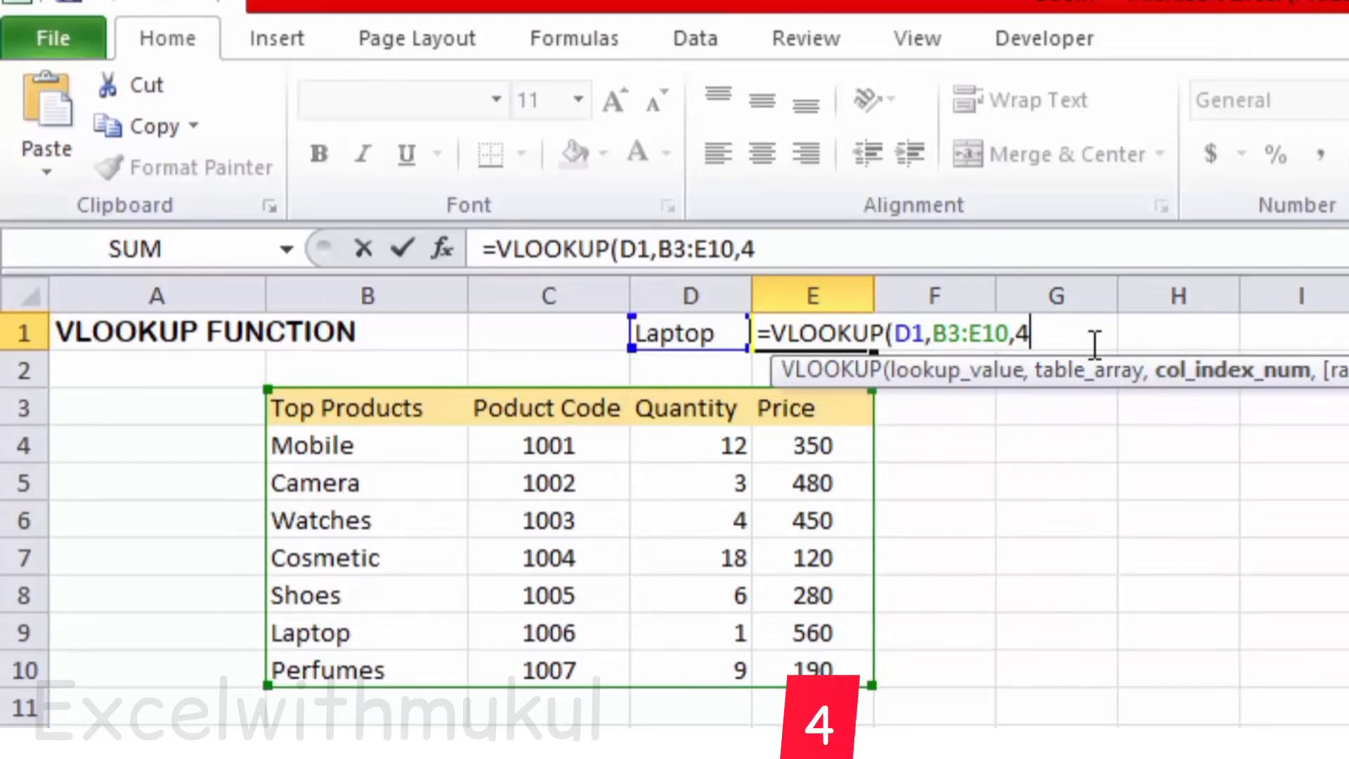
pyautogui.write(',')
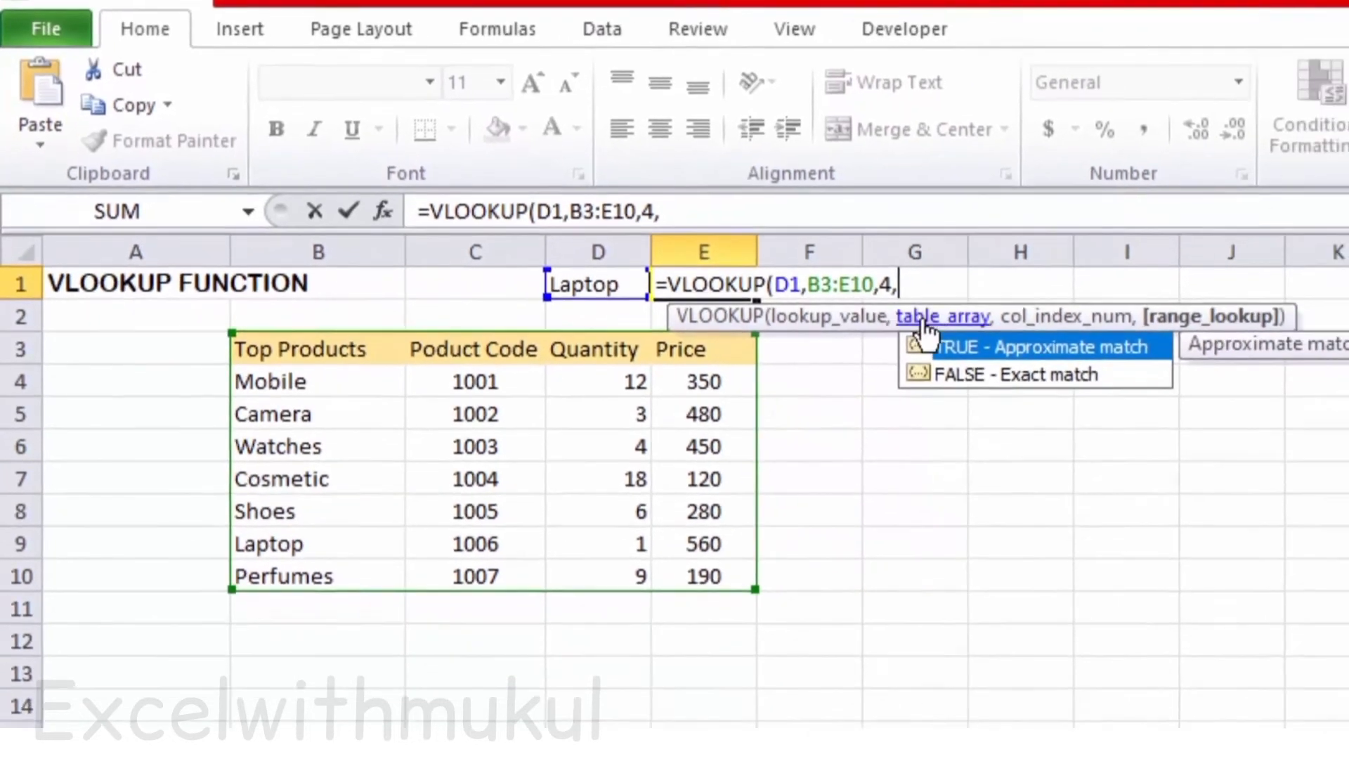
pyautogui.write('0')
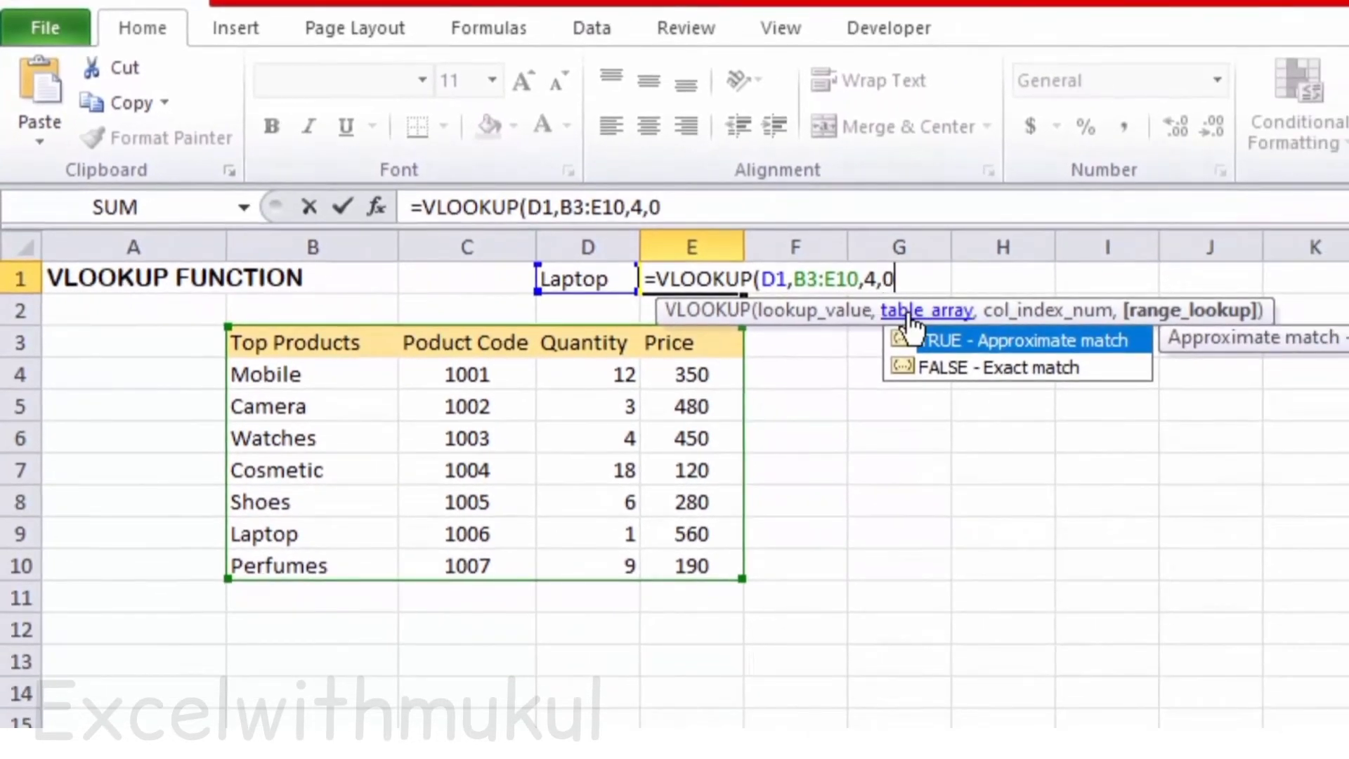
pyautogui.write(')')
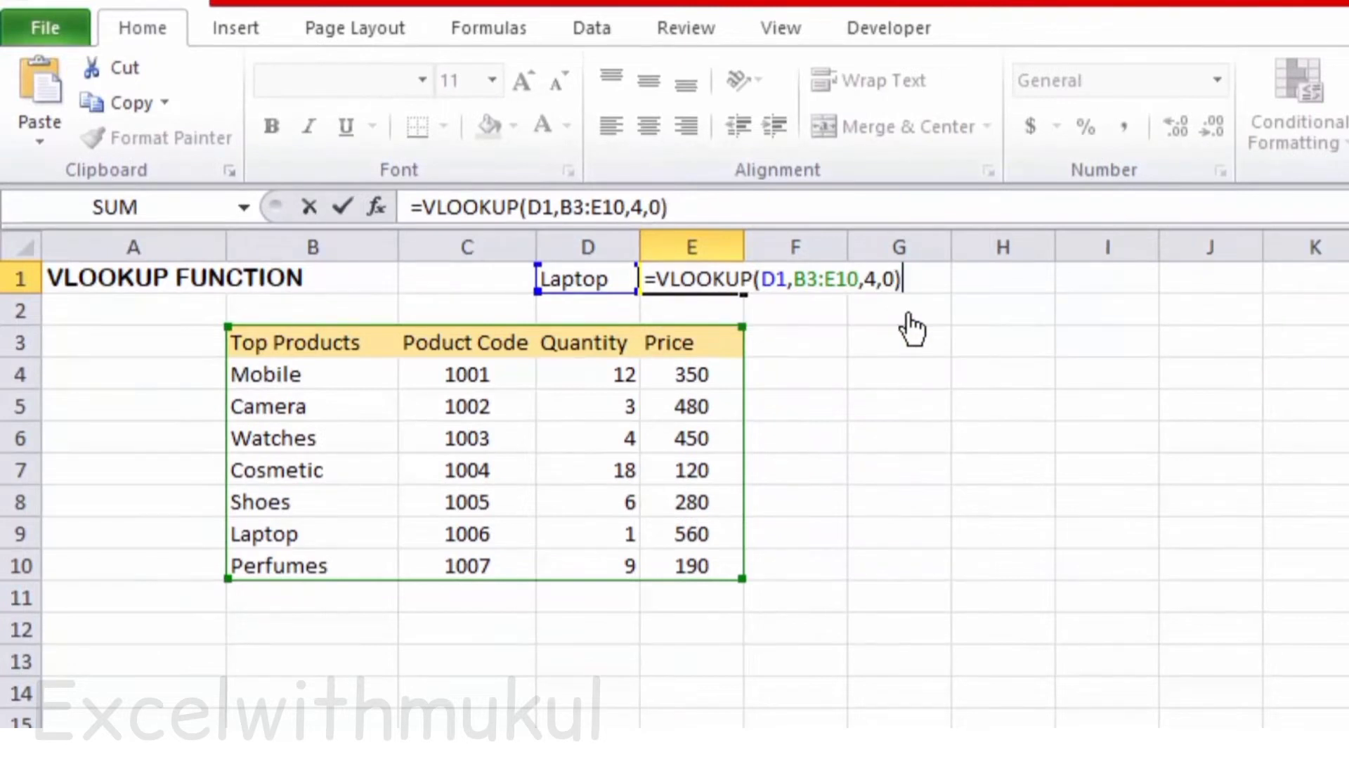
pyautogui.press('Return')
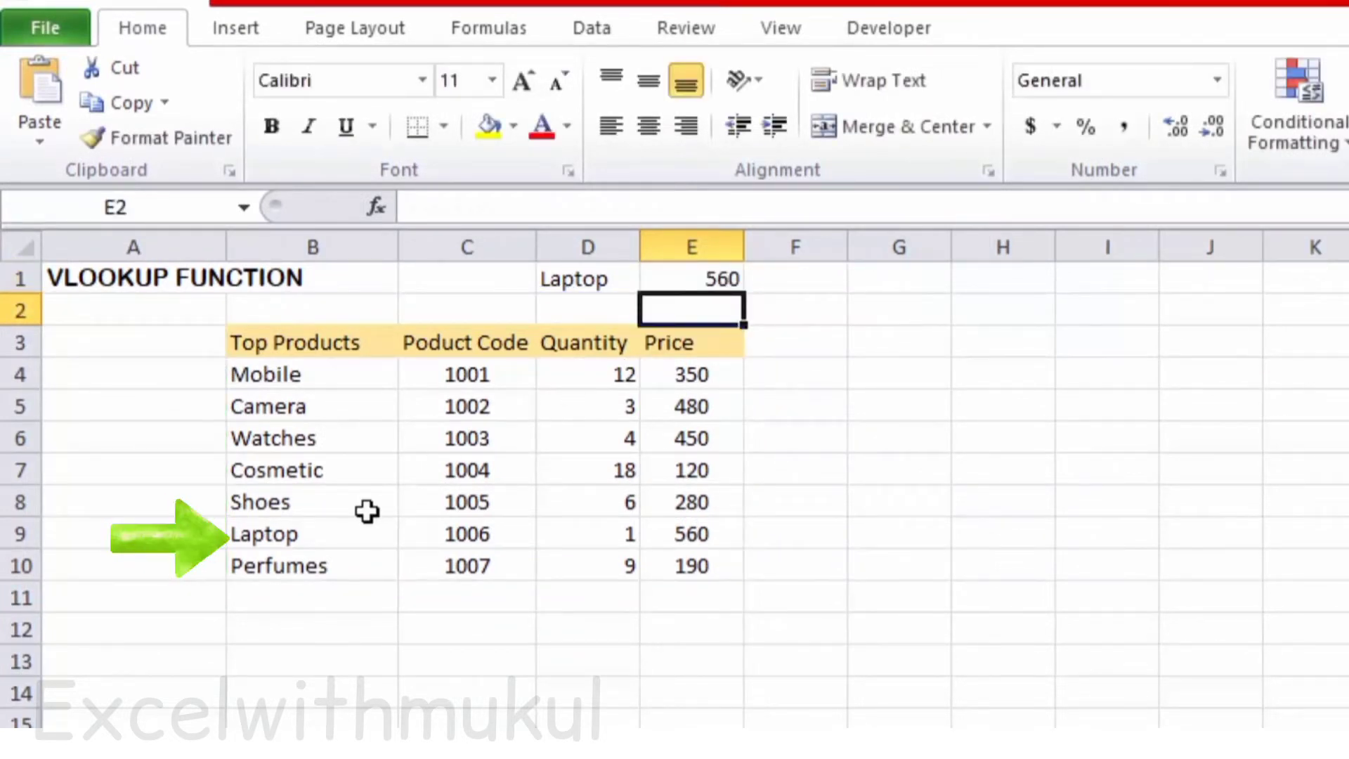
pyautogui.click(355, 530)
pyautogui.click(703, 532)
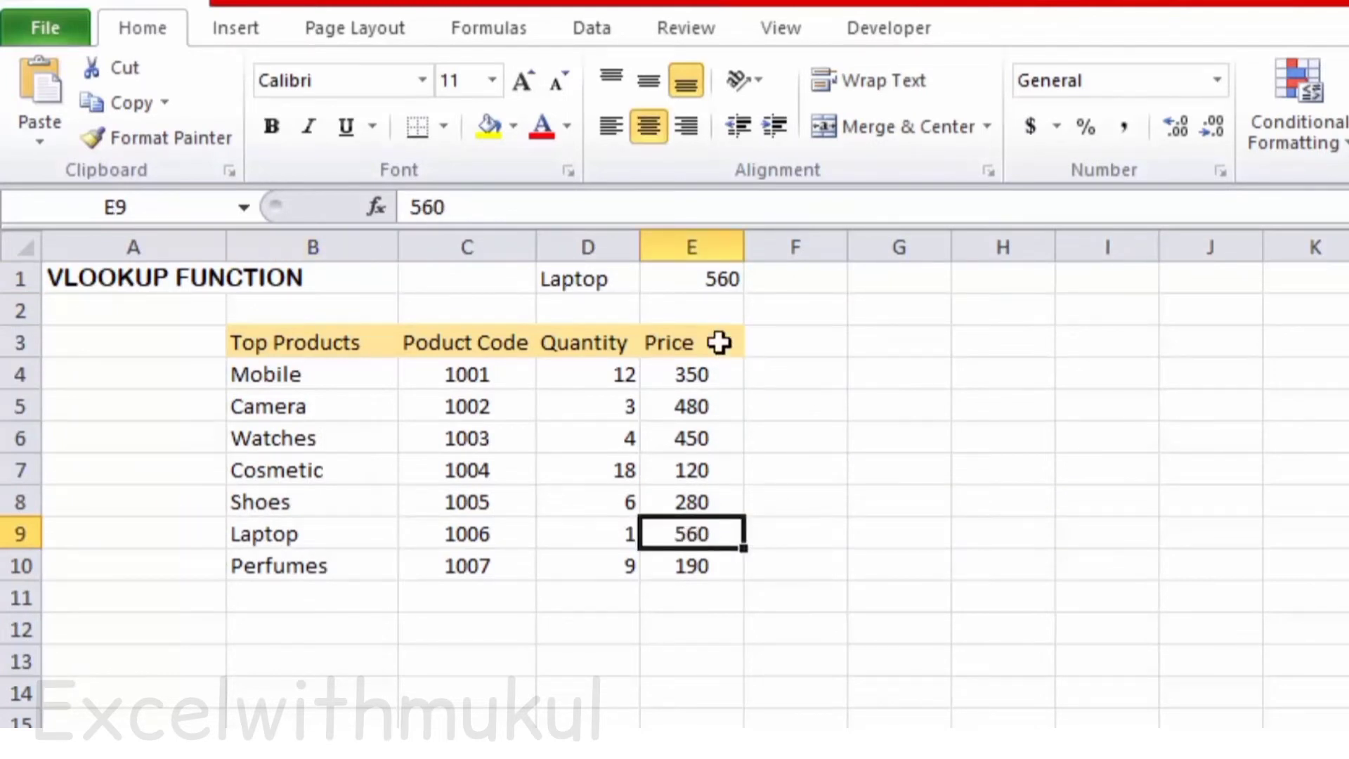
# - Replace the lookup product in D1 with Cosmetic and check the returned price against the Cosmetic row
pyautogui.click(610, 282)
pyautogui.doubleClick(609, 281)
pyautogui.press('BackSpace')
pyautogui.press('BackSpace')
pyautogui.press('BackSpace')
pyautogui.press('BackSpace')
pyautogui.press('BackSpace')
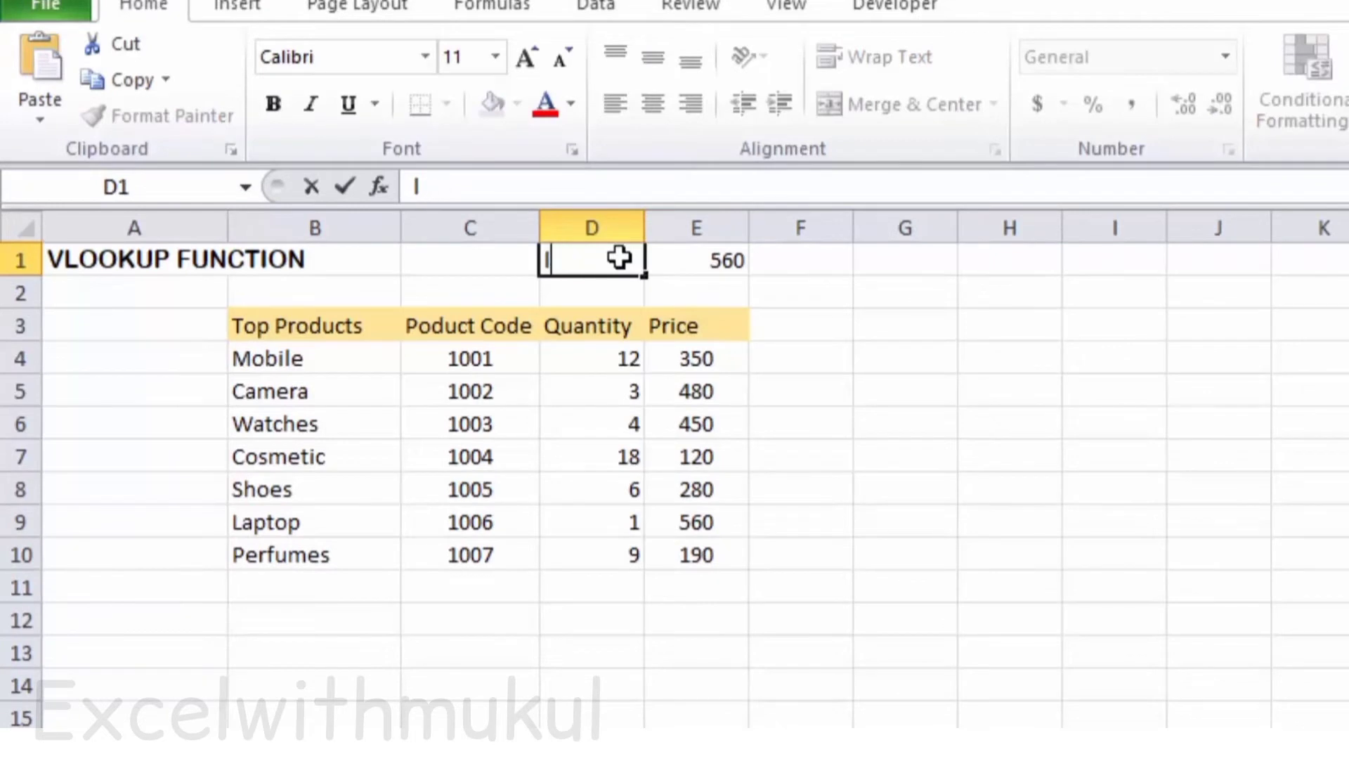
pyautogui.press('BackSpace')
pyautogui.write('Cos')
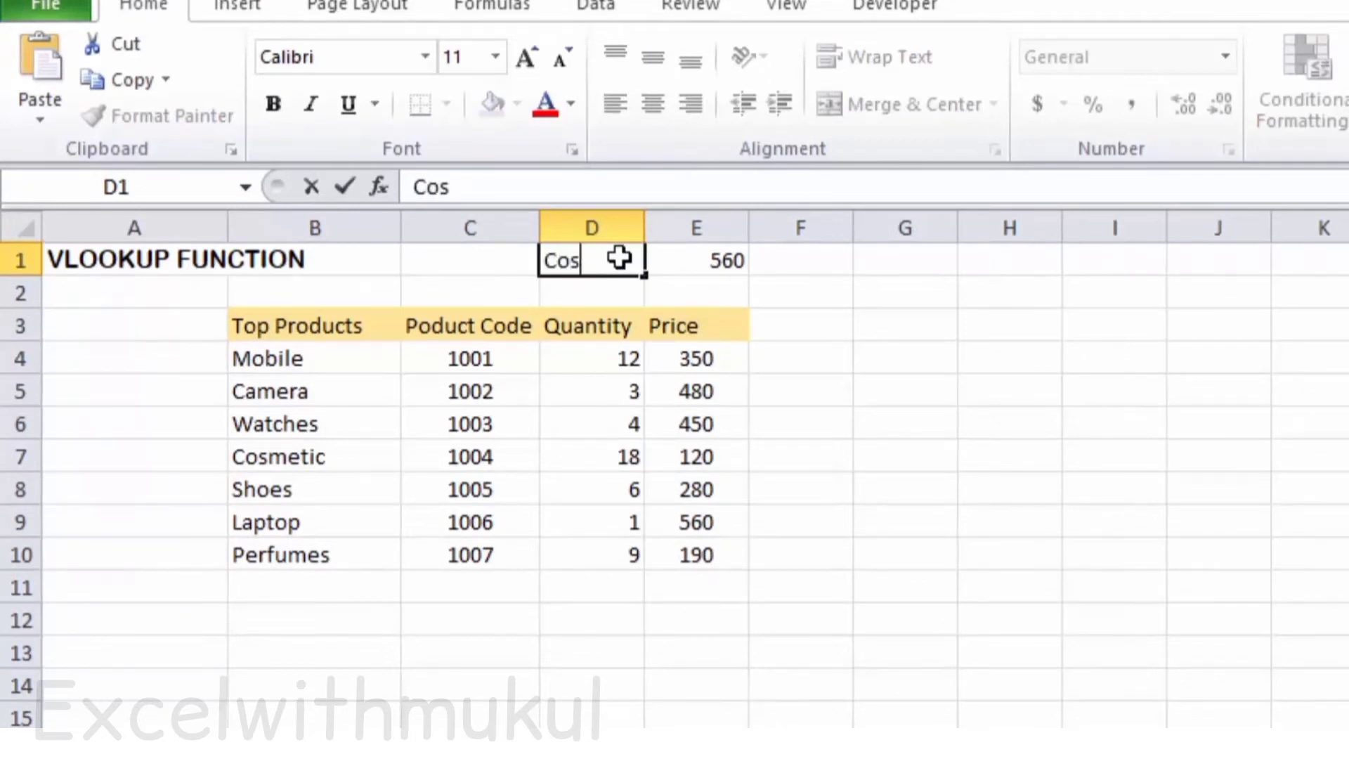
pyautogui.write('metic')
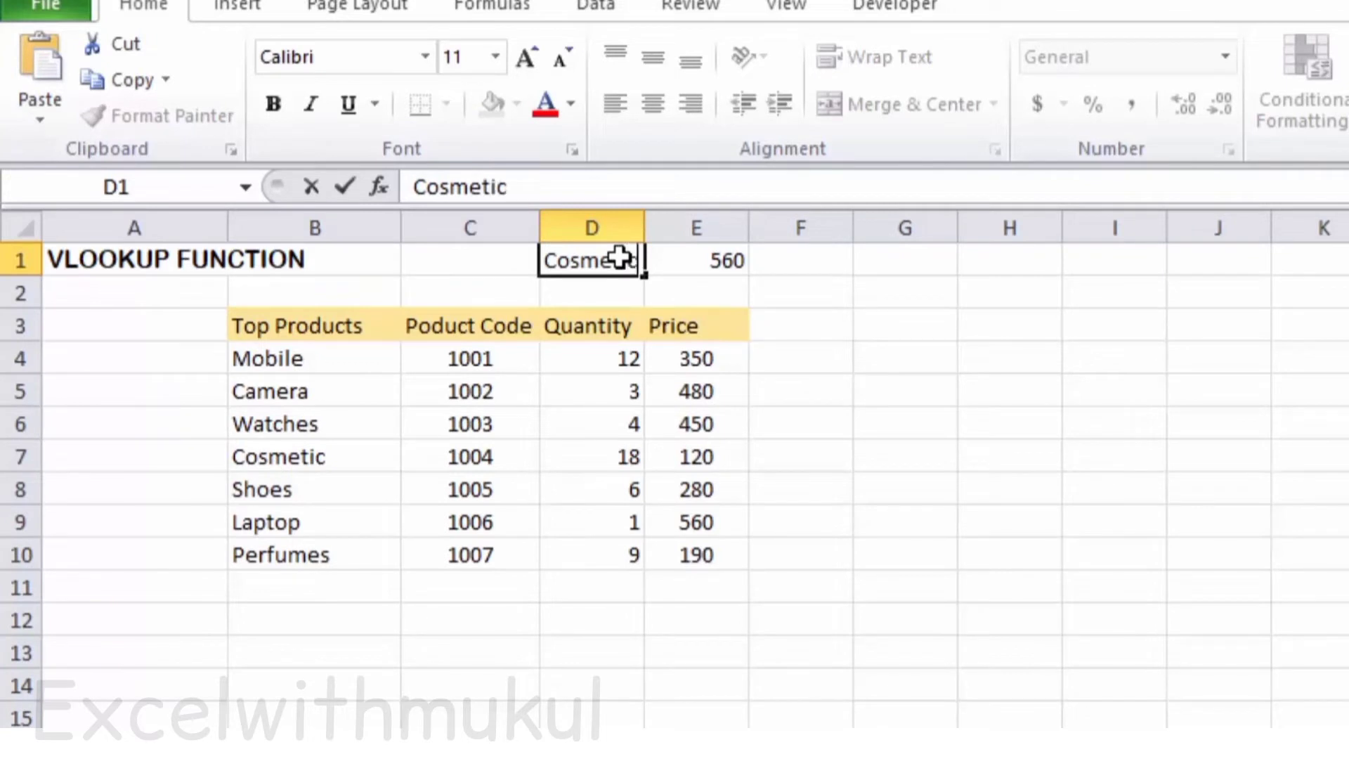
pyautogui.press('Return')
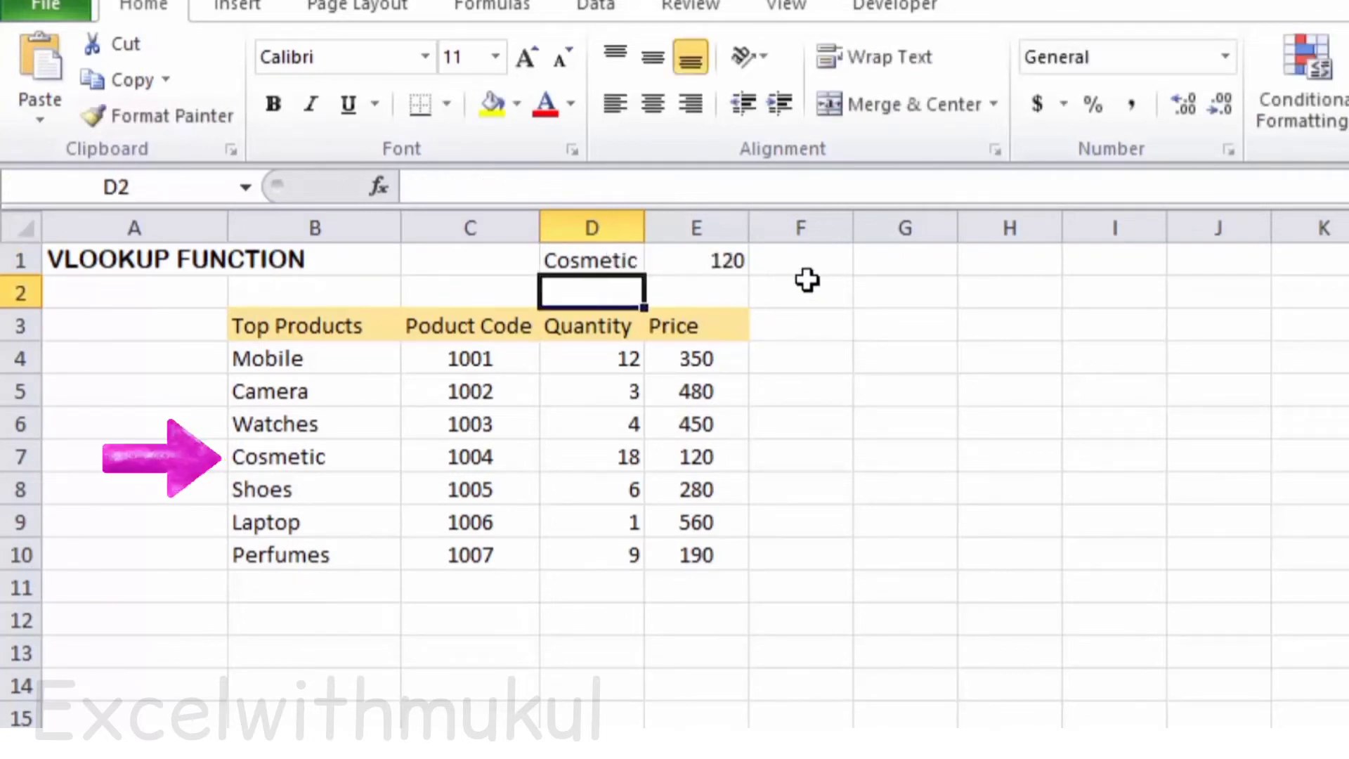
pyautogui.click(279, 467)
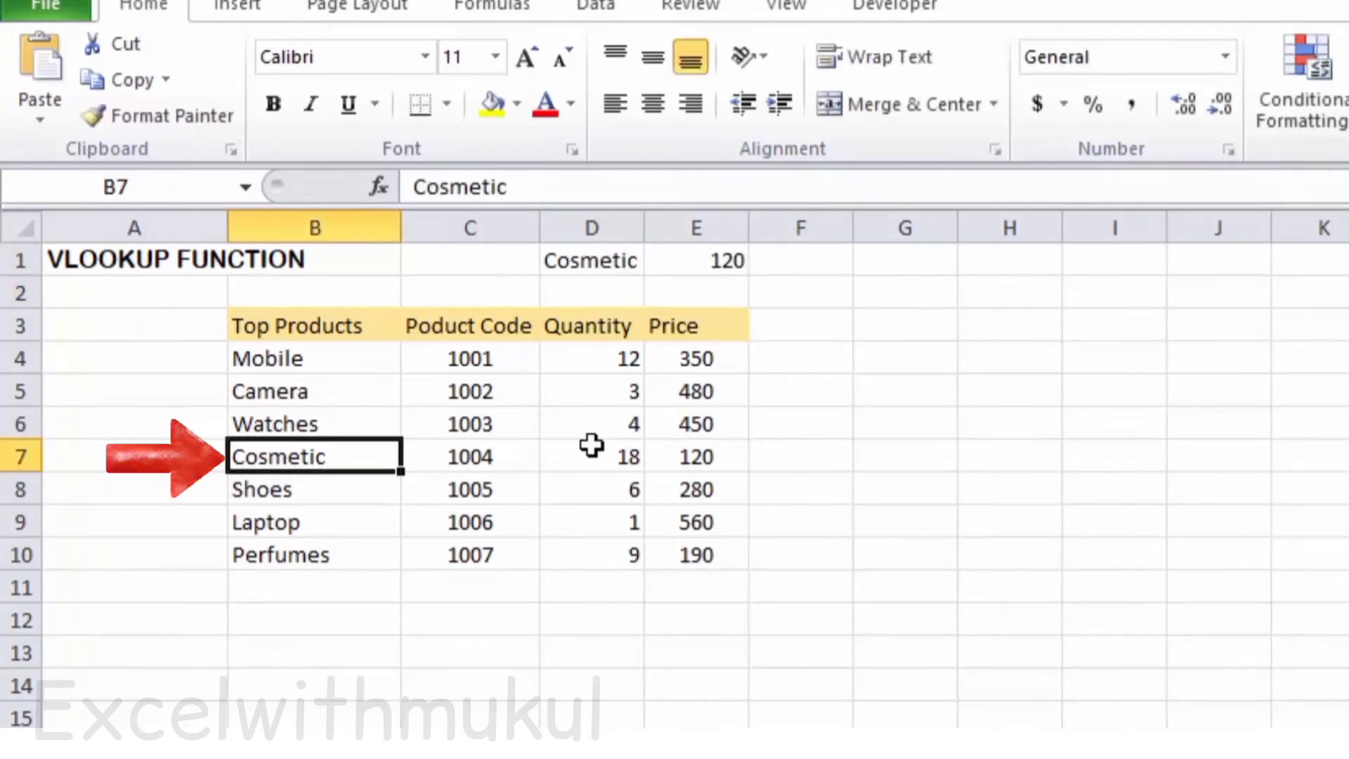
pyautogui.click(704, 457)
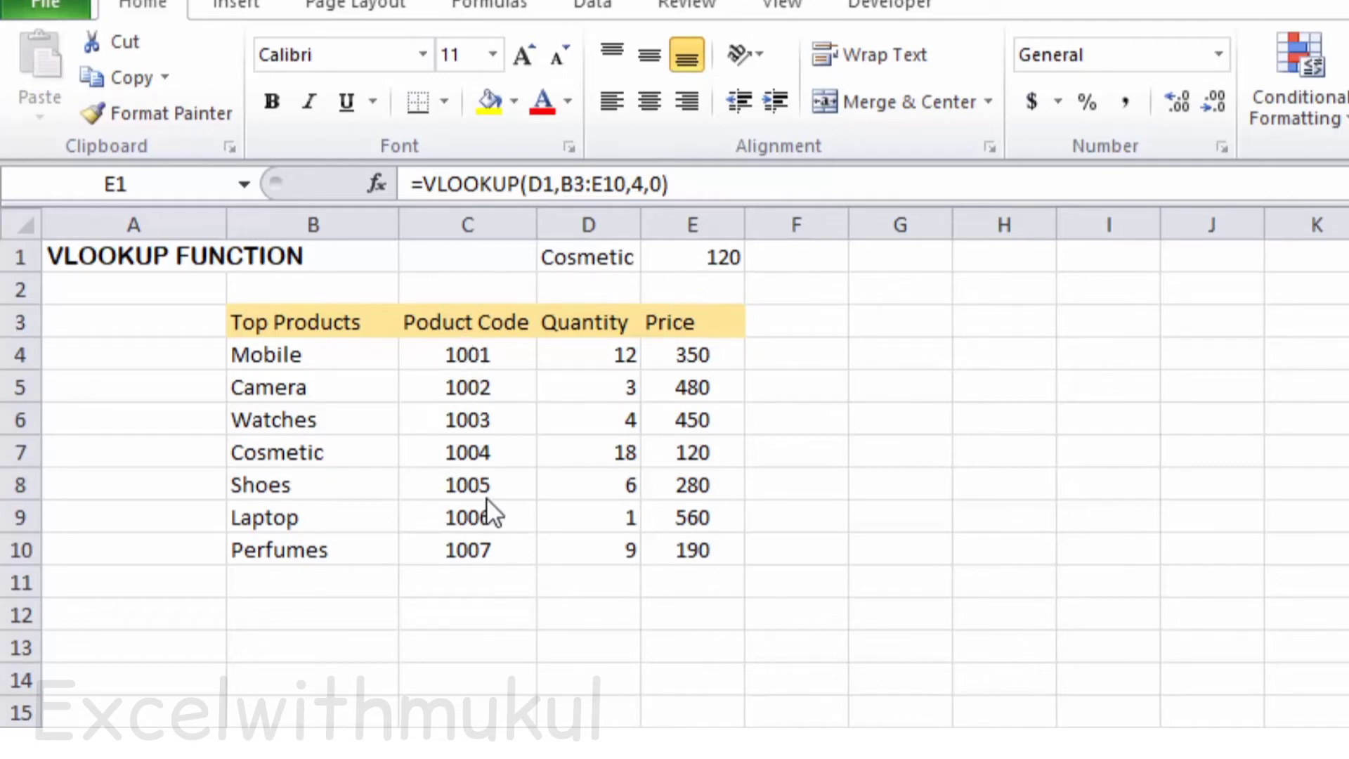
# - Delete the whole VLOOKUP formula from cell E1
pyautogui.click(692, 252)
pyautogui.doubleClick(692, 253)
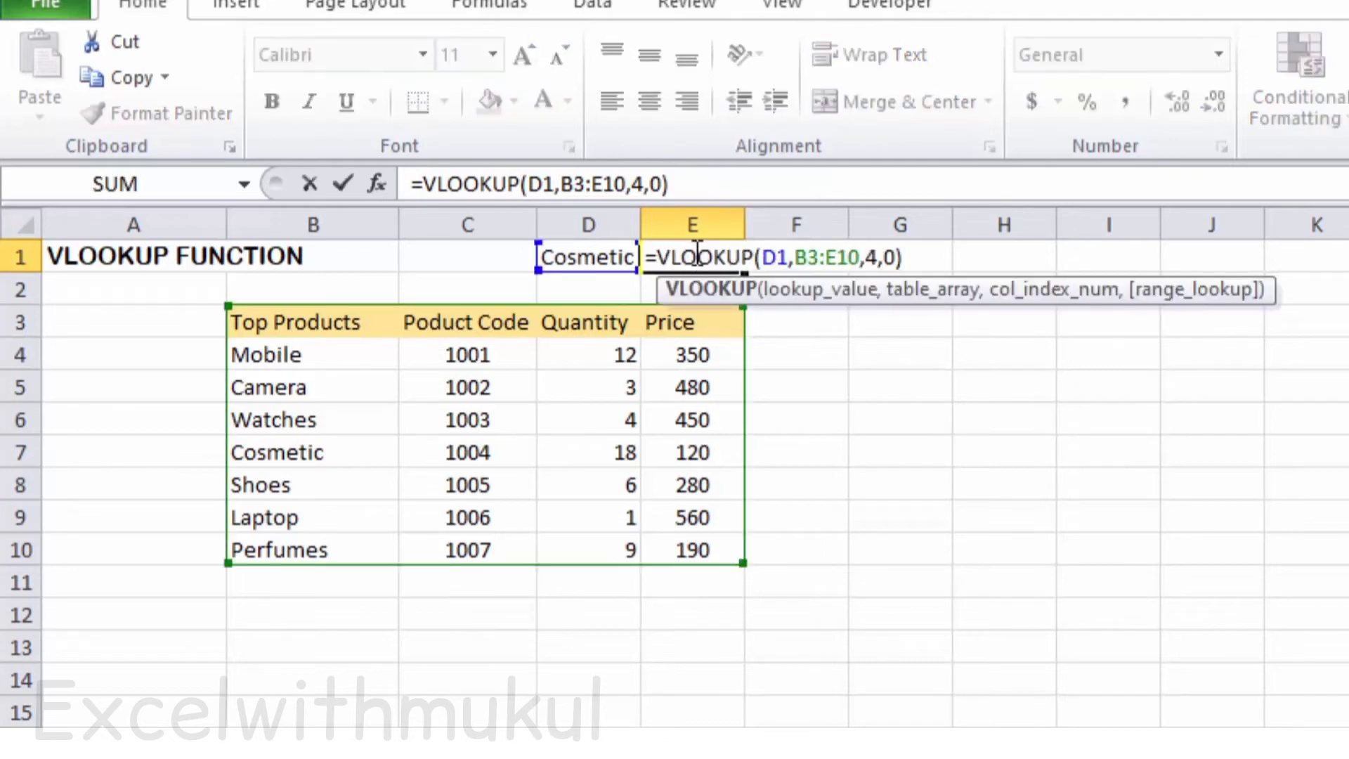
pyautogui.click(890, 262)
pyautogui.press('BackSpace')
pyautogui.press('BackSpace')
pyautogui.press('BackSpace')
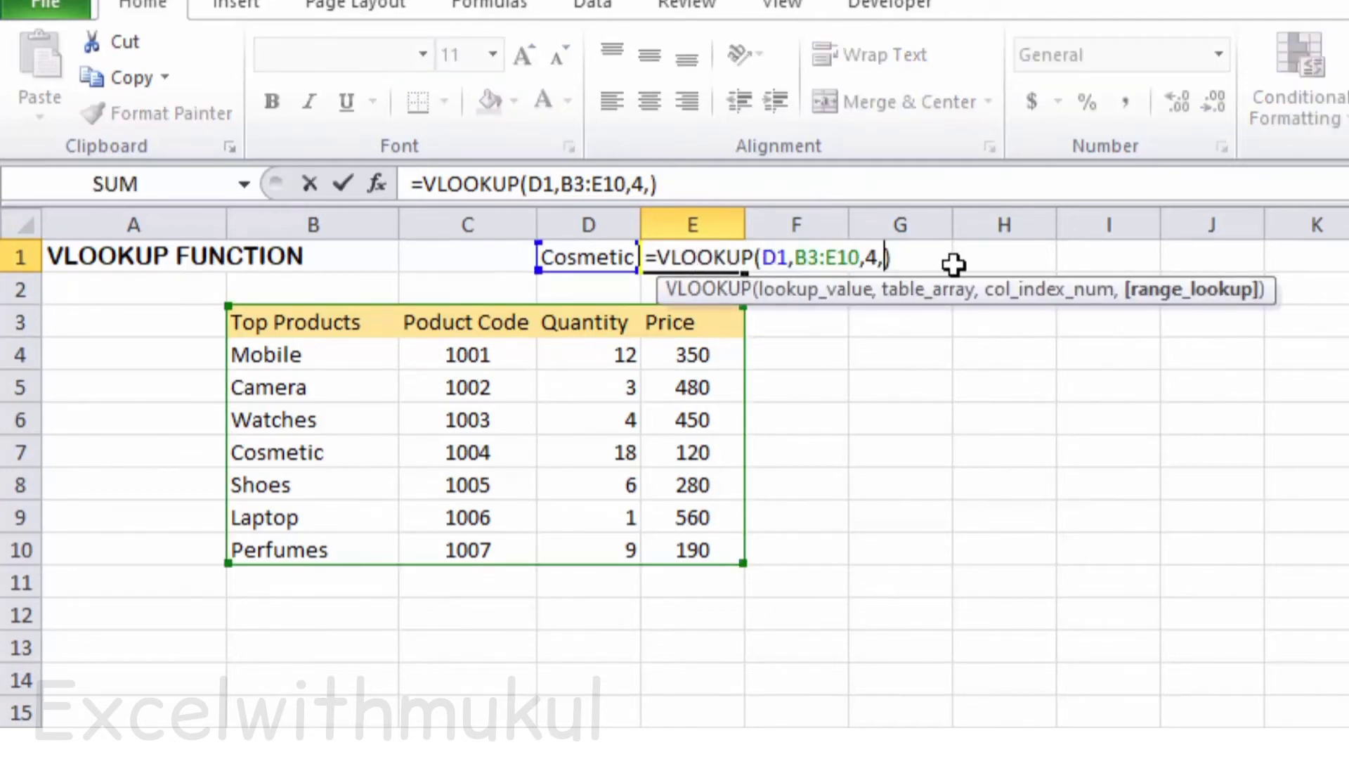
pyautogui.press('BackSpace')
pyautogui.press('BackSpace')
pyautogui.press('BackSpace')
pyautogui.press('BackSpace')
pyautogui.press('BackSpace')
pyautogui.press('BackSpace')
pyautogui.press('BackSpace')
pyautogui.press('BackSpace')
pyautogui.press('BackSpace')
pyautogui.press('BackSpace')
pyautogui.press('BackSpace')
pyautogui.press('BackSpace')
pyautogui.press('BackSpace')
pyautogui.press('BackSpace')
pyautogui.press('BackSpace')
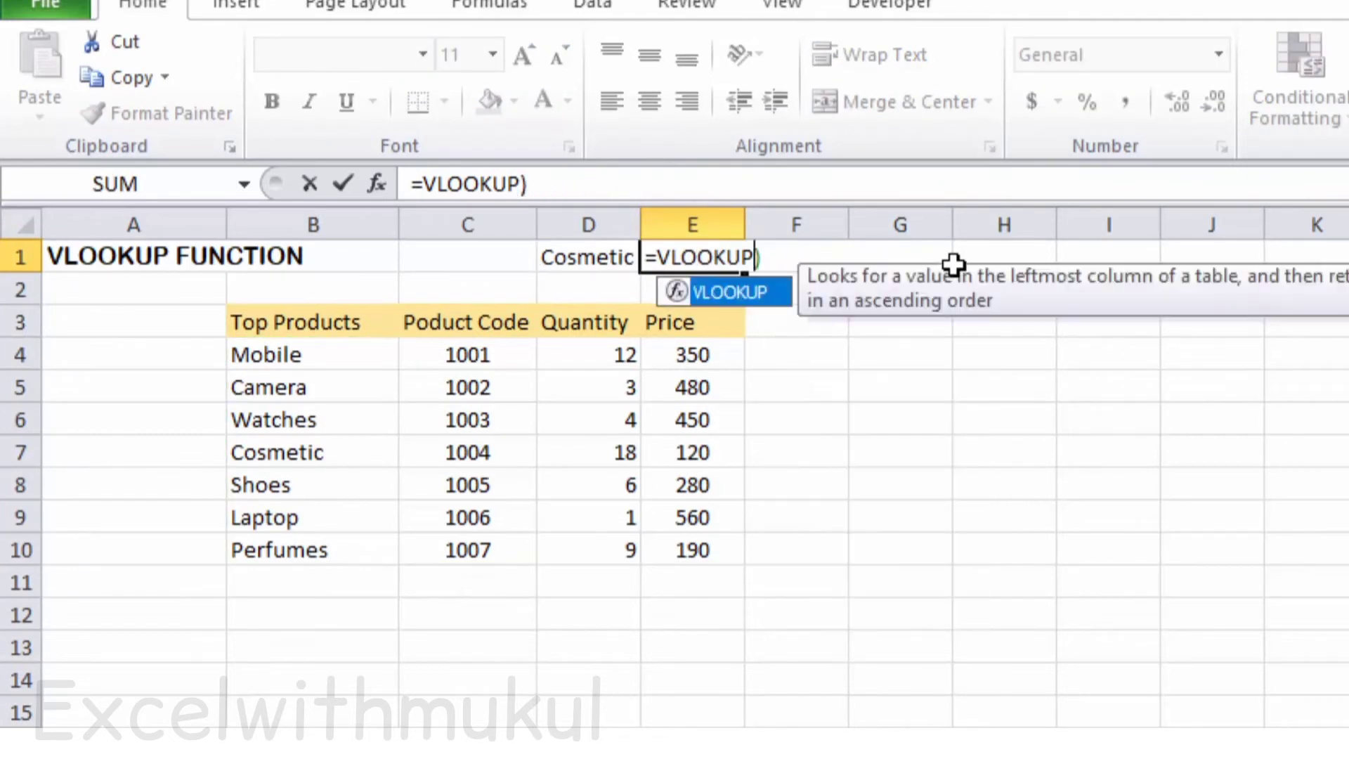
pyautogui.press('BackSpace')
pyautogui.press('BackSpace')
pyautogui.press('BackSpace')
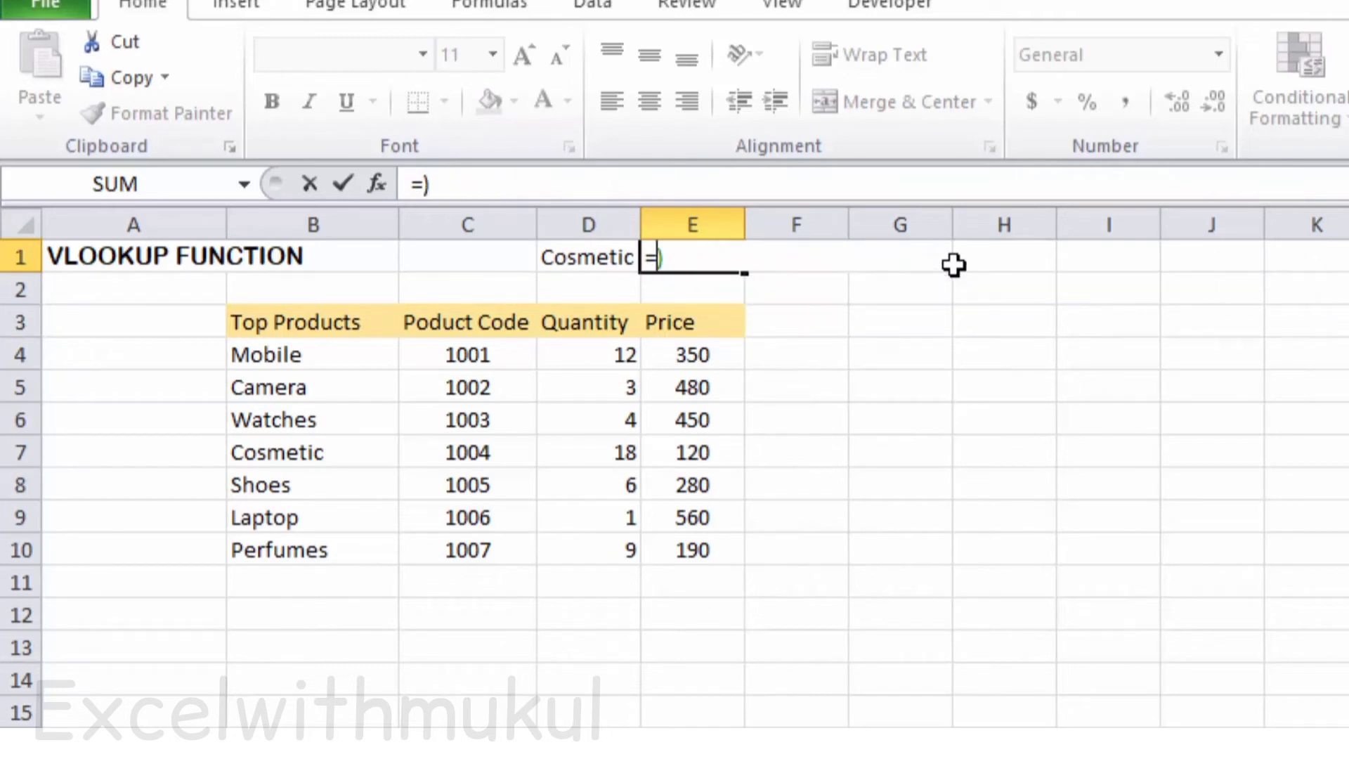
pyautogui.press('BackSpace')
pyautogui.press('Delete')
pyautogui.press('Escape')
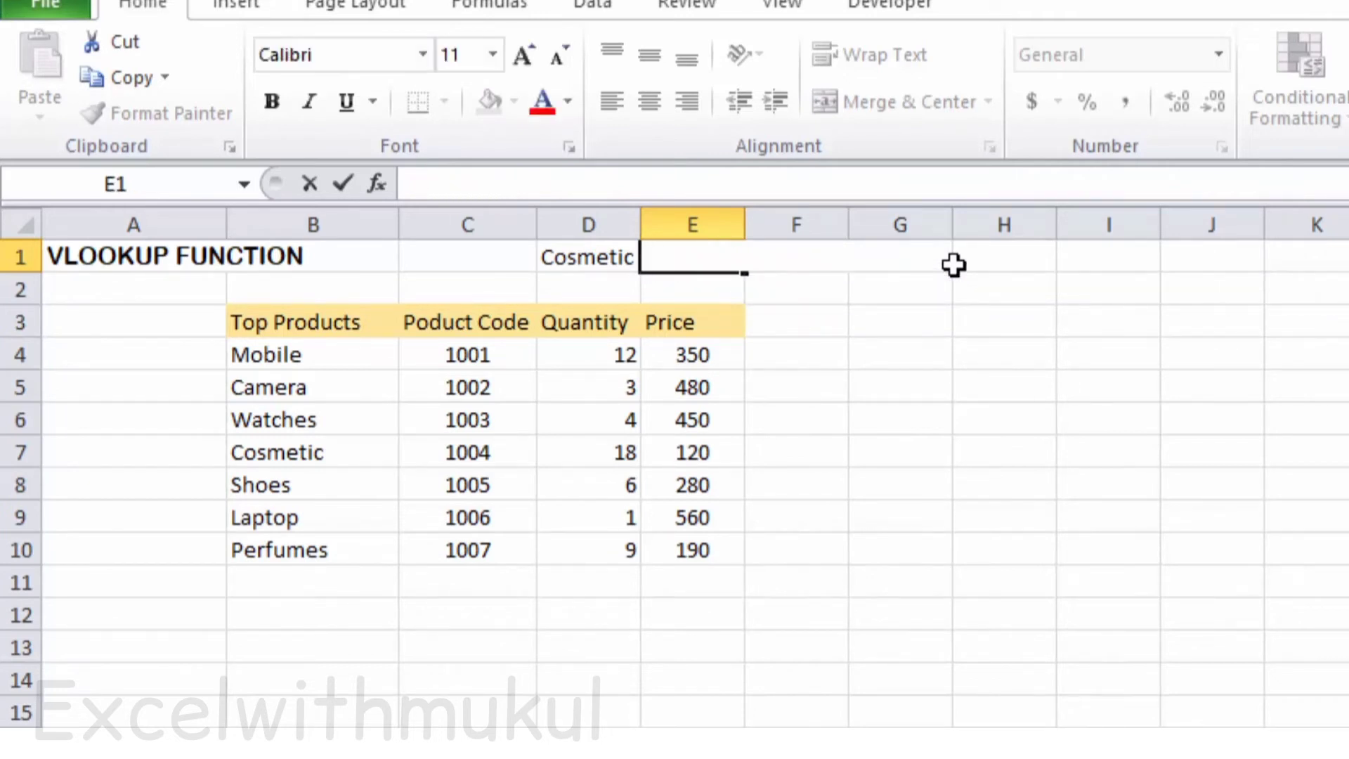
# - Start a VLOOKUP formula in cell E1 with D1 as the lookup value
pyautogui.write('=')
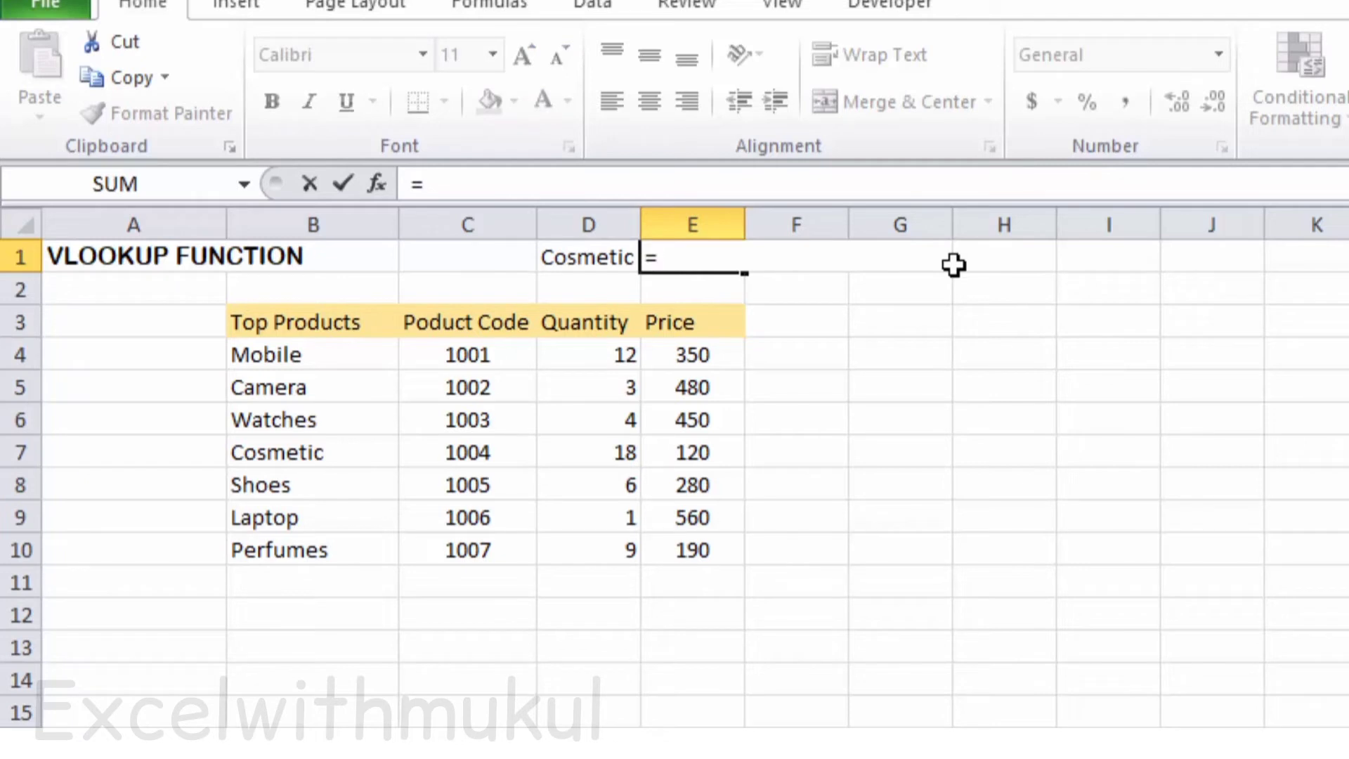
pyautogui.write('vlo')
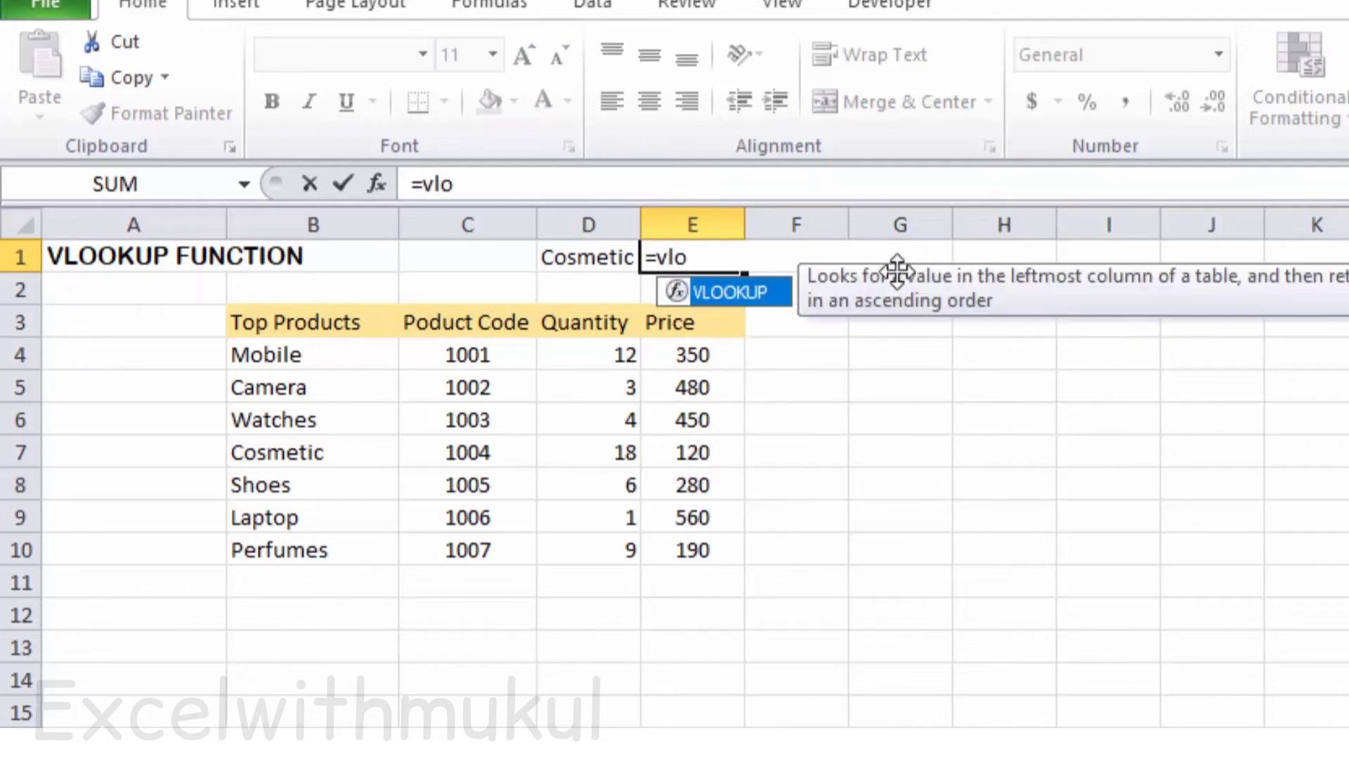
pyautogui.doubleClick(750, 293)
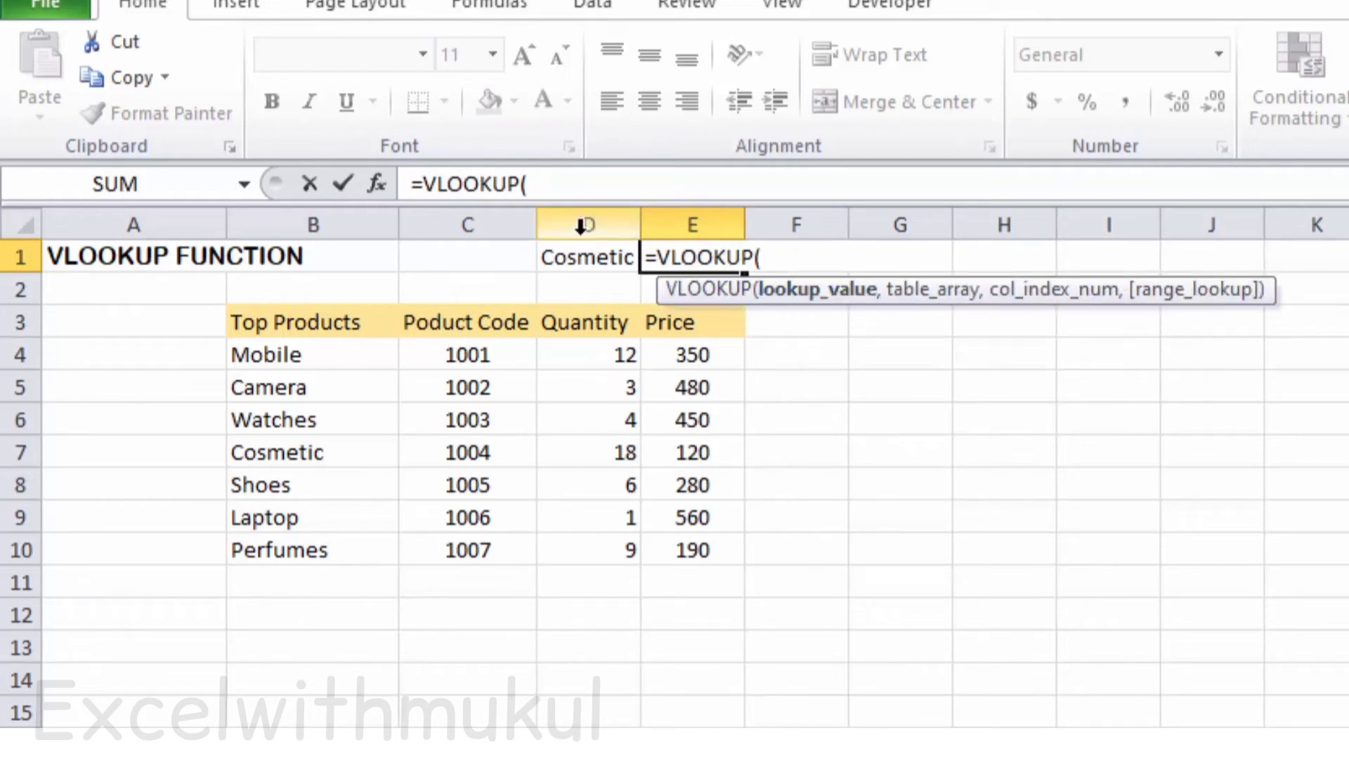
pyautogui.click(569, 266)
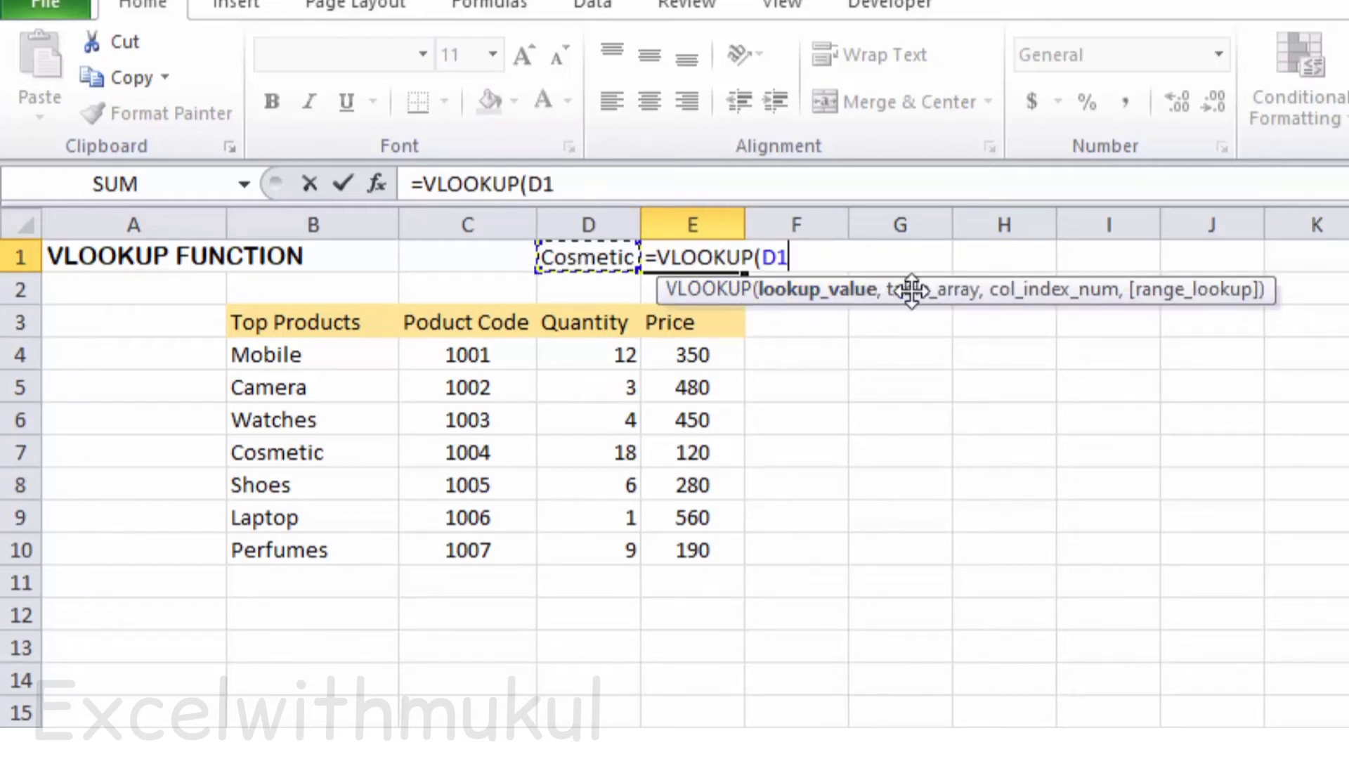
pyautogui.write(',')
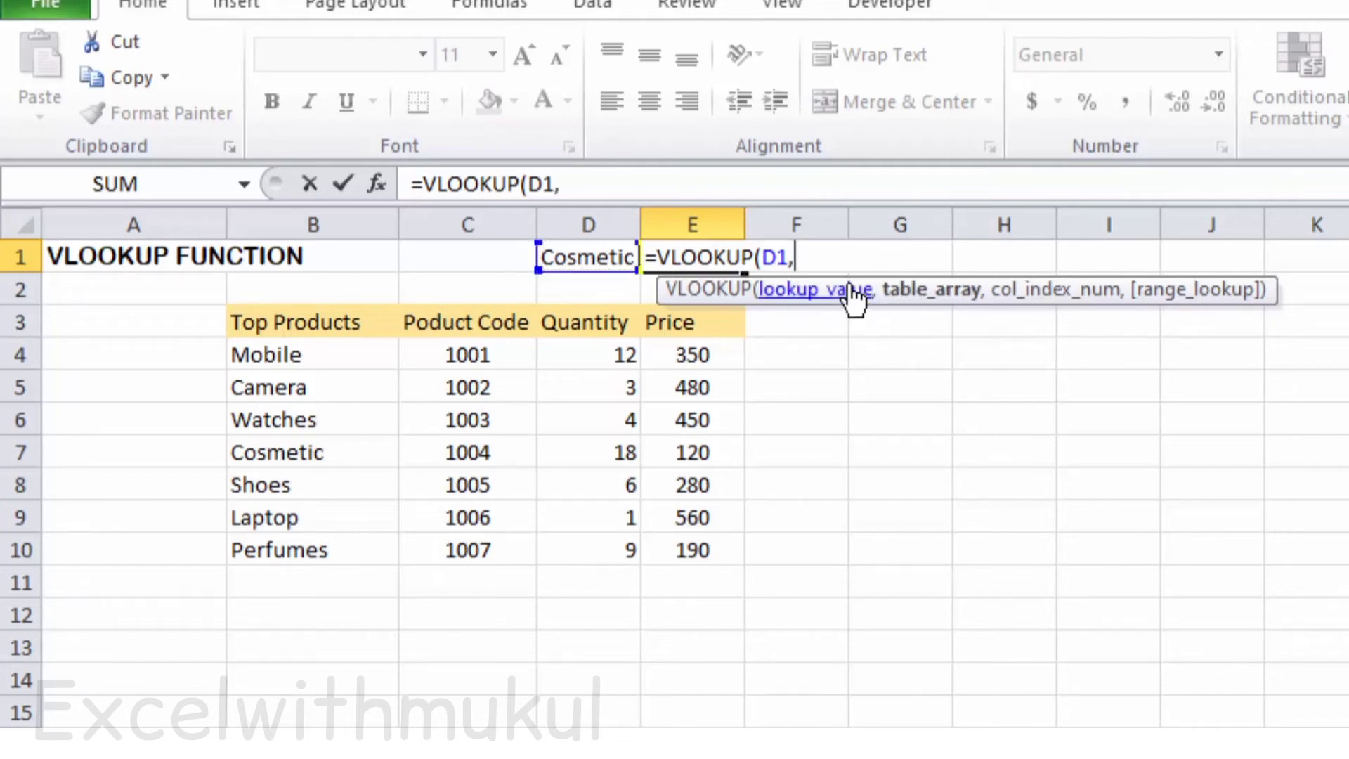
# - Complete the VLOOKUP with table range B3:E10, column index 2 and match type 0, and check the result against the Cosmetic row's product code
pyautogui.moveTo(282, 324); pyautogui.dragTo(656, 546)
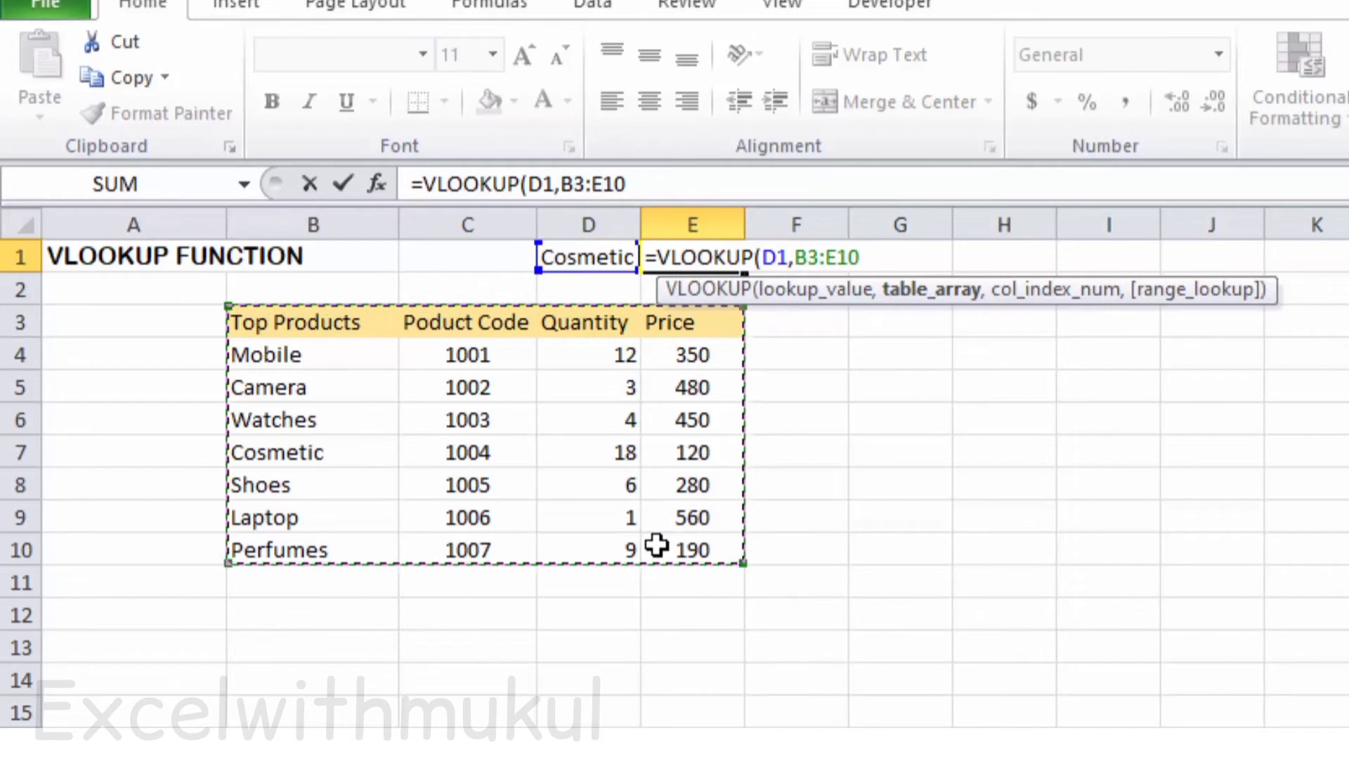
pyautogui.write(',')
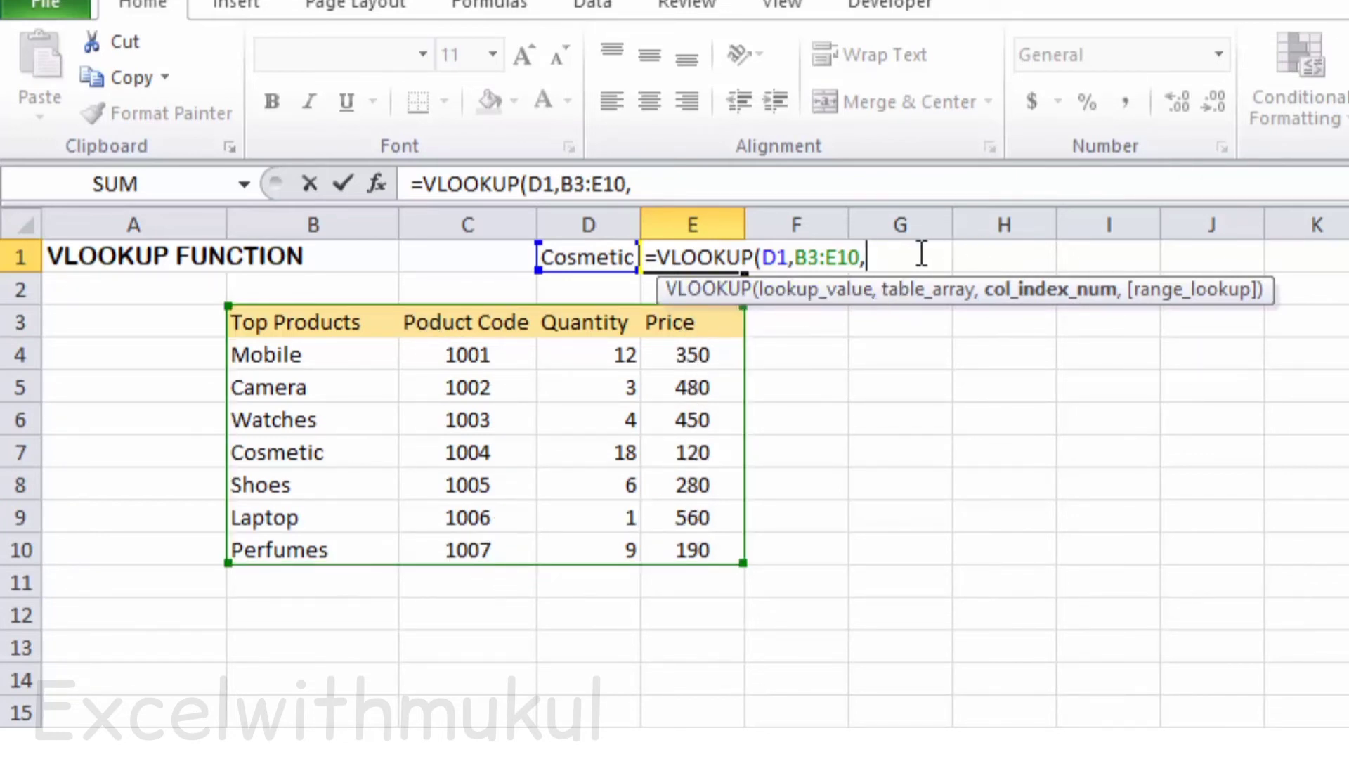
pyautogui.write('2,')
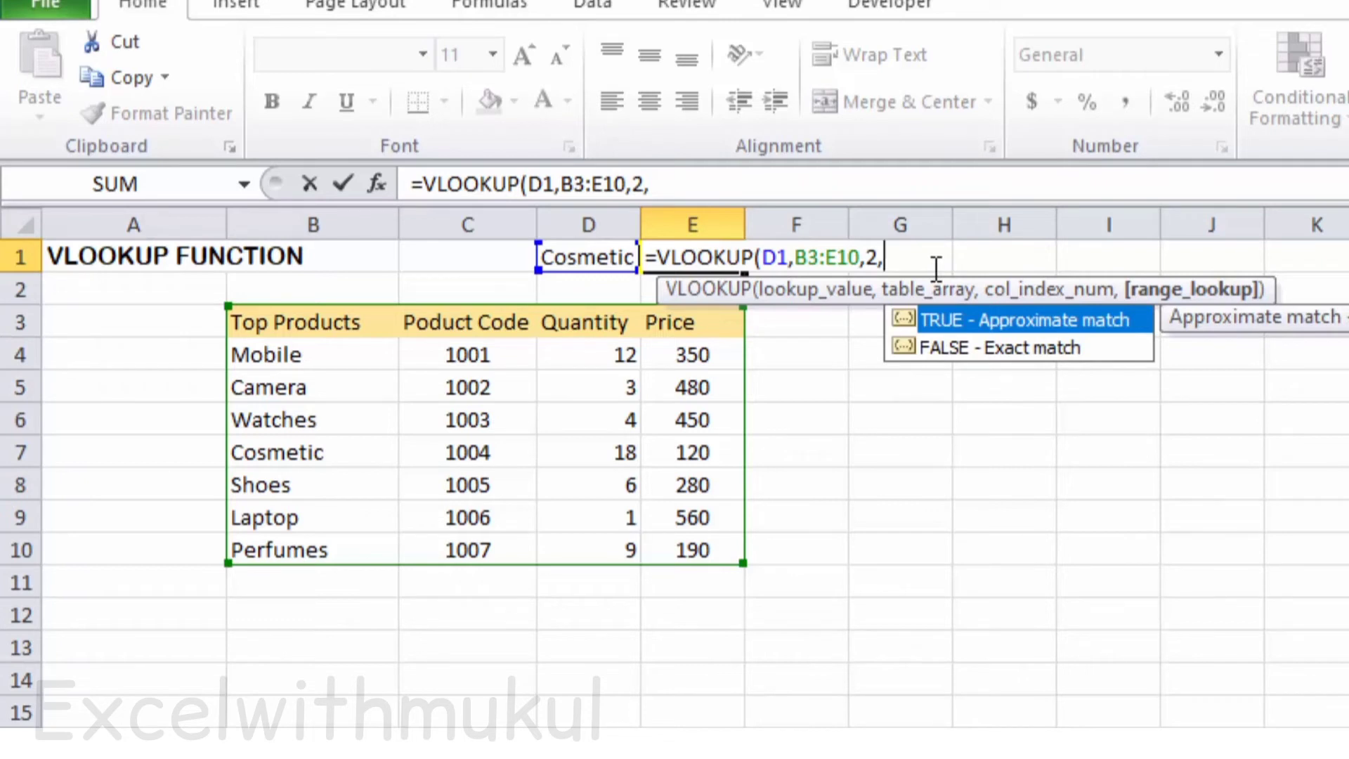
pyautogui.write('0)')
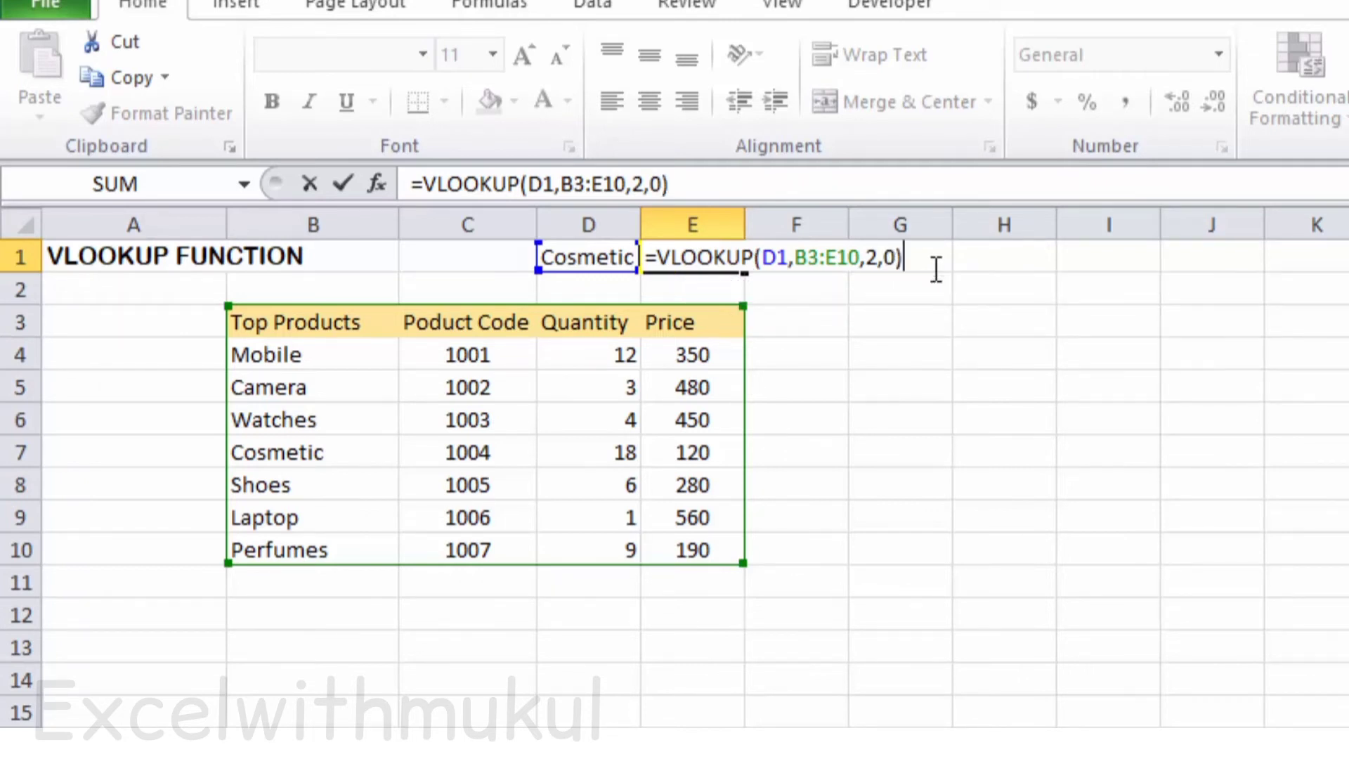
pyautogui.press('Return')
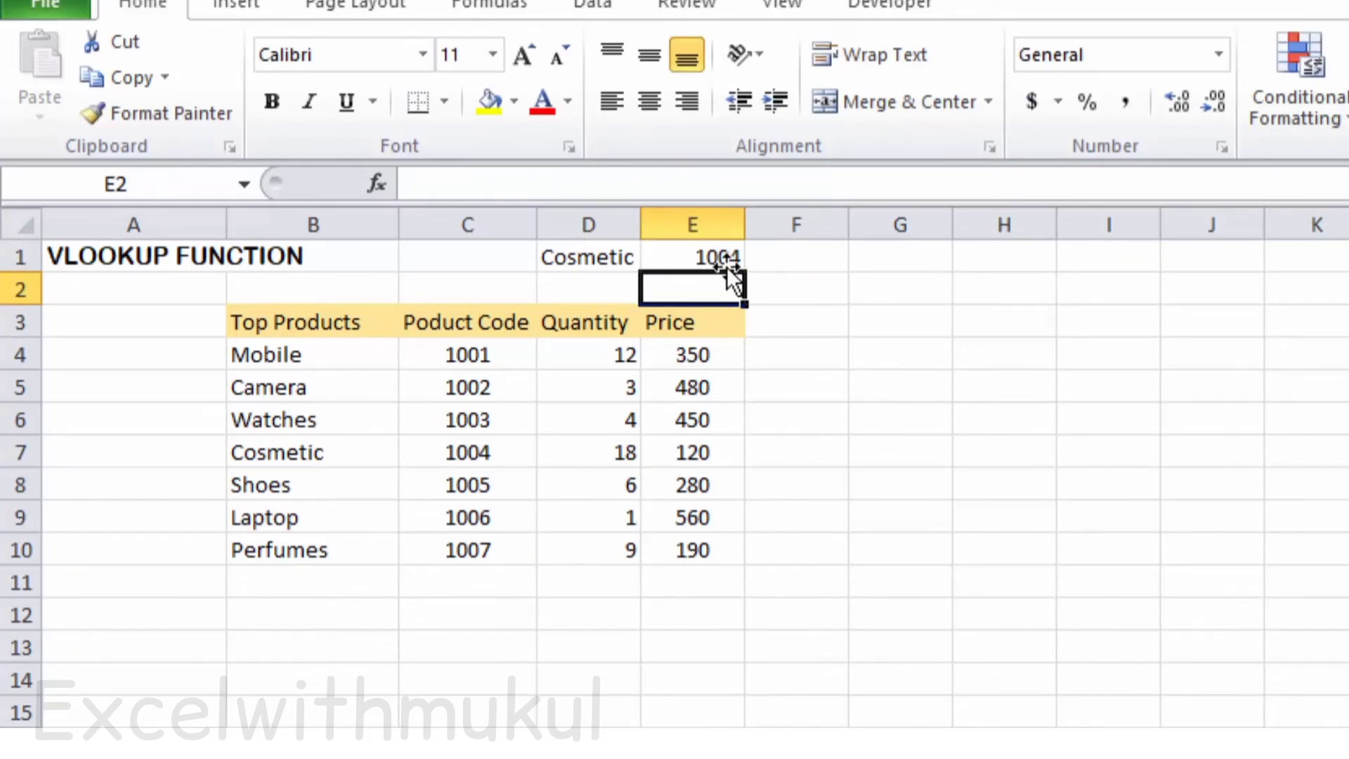
pyautogui.click(315, 458)
pyautogui.click(505, 456)
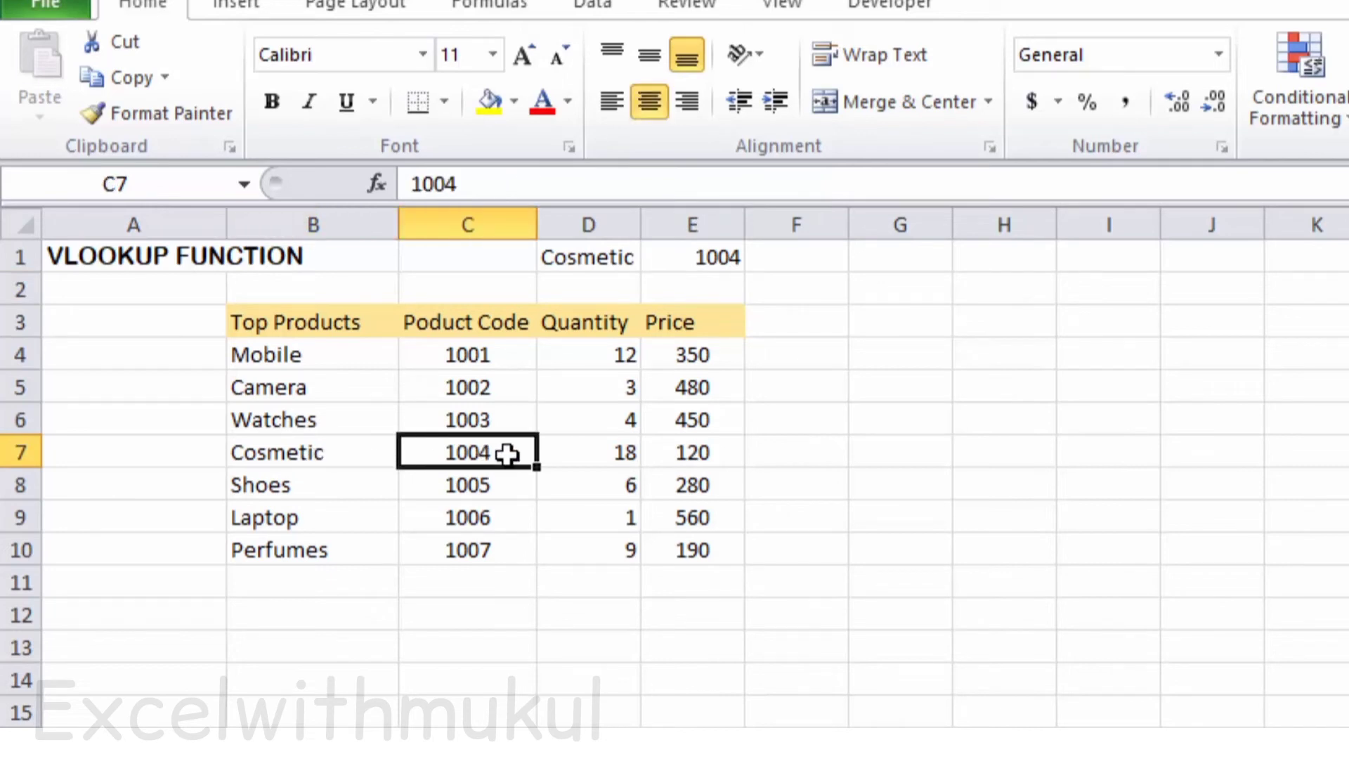
# - Replace the lookup product in D1 with Laptop and check the returned product code against the Laptop row
pyautogui.doubleClick(629, 256)
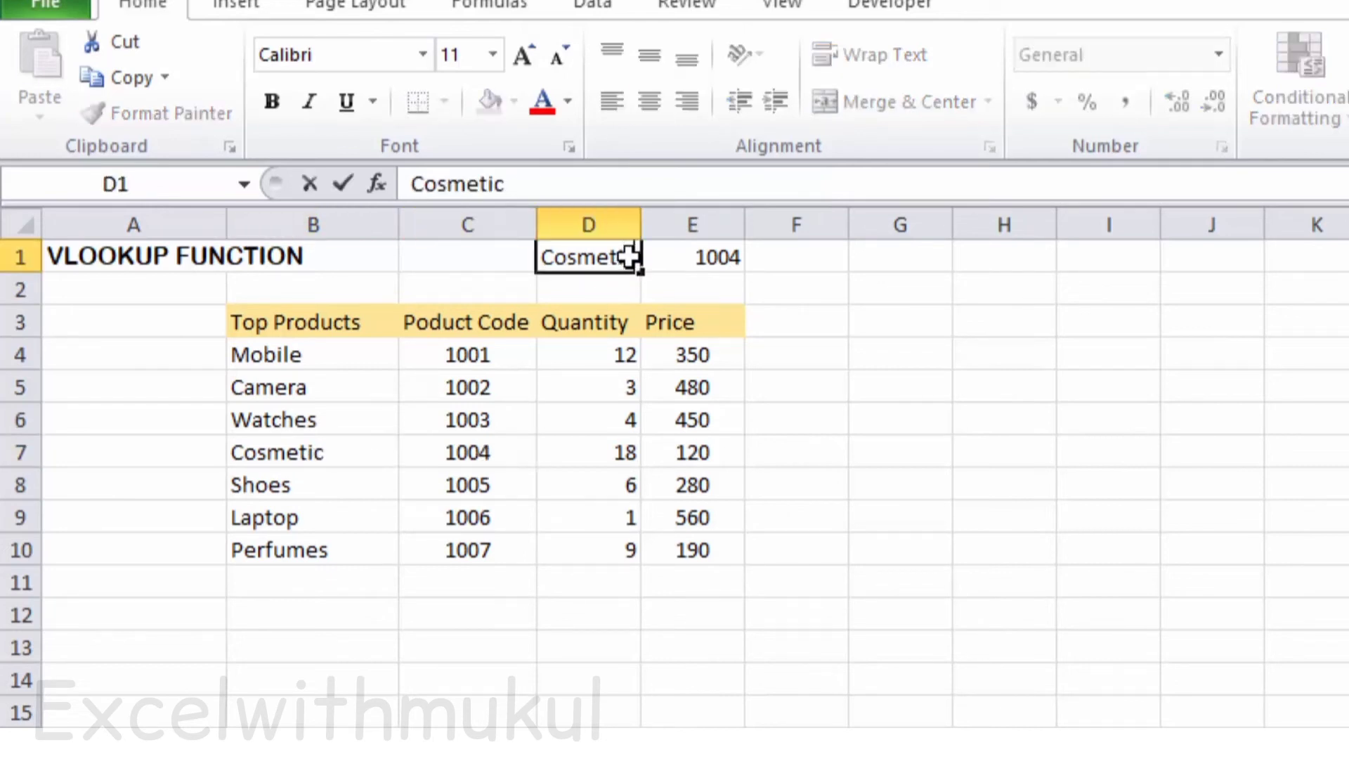
pyautogui.press('BackSpace')
pyautogui.press('BackSpace')
pyautogui.press('BackSpace')
pyautogui.press('BackSpace')
pyautogui.press('BackSpace')
pyautogui.press('BackSpace')
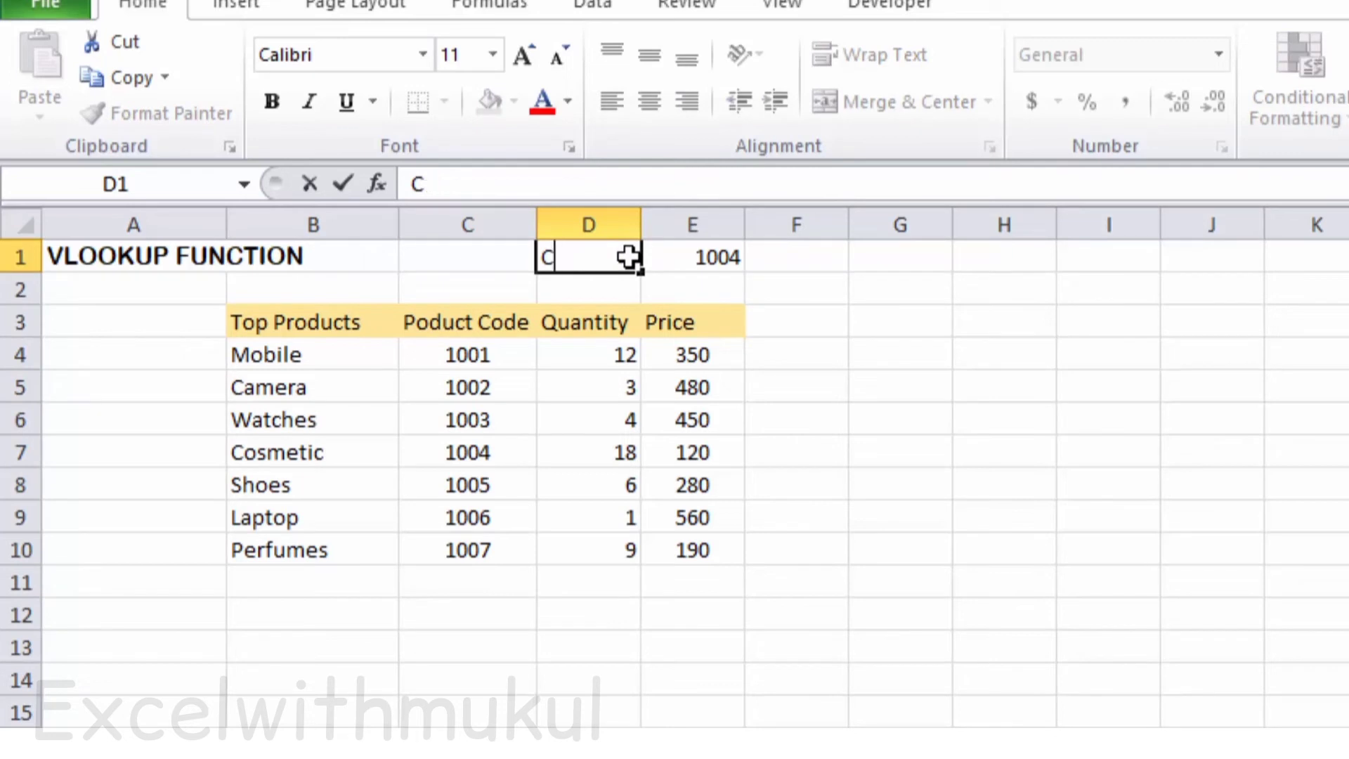
pyautogui.write('Laptop')
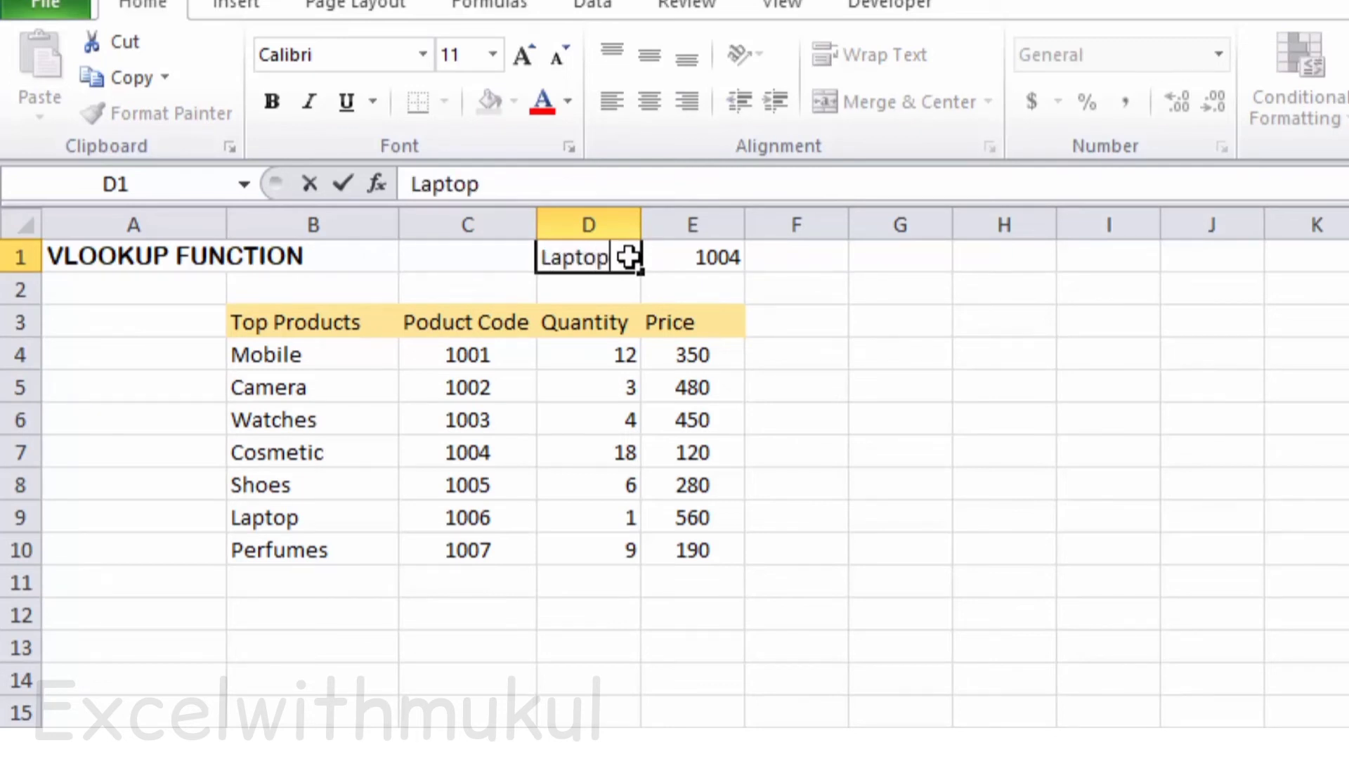
pyautogui.press('Return')
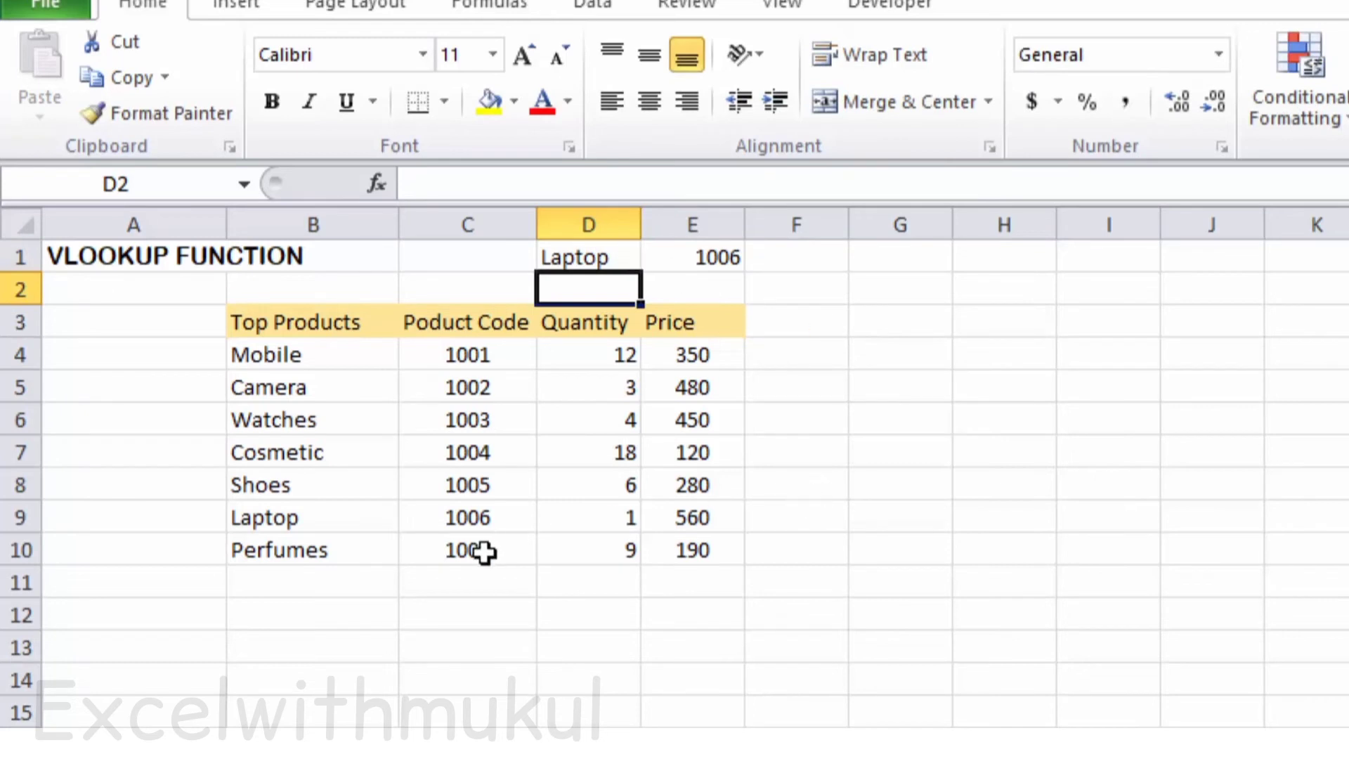
pyautogui.click(348, 539)
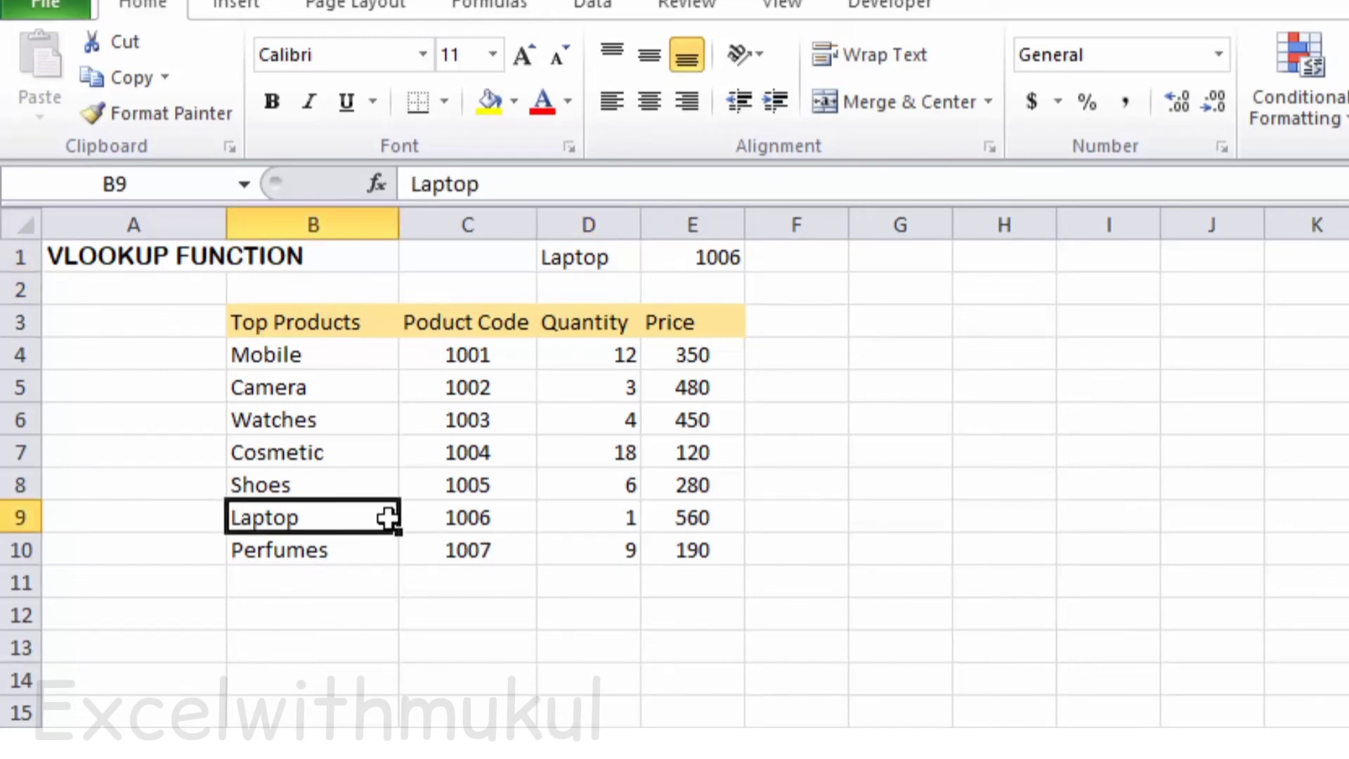
pyautogui.click(524, 510)
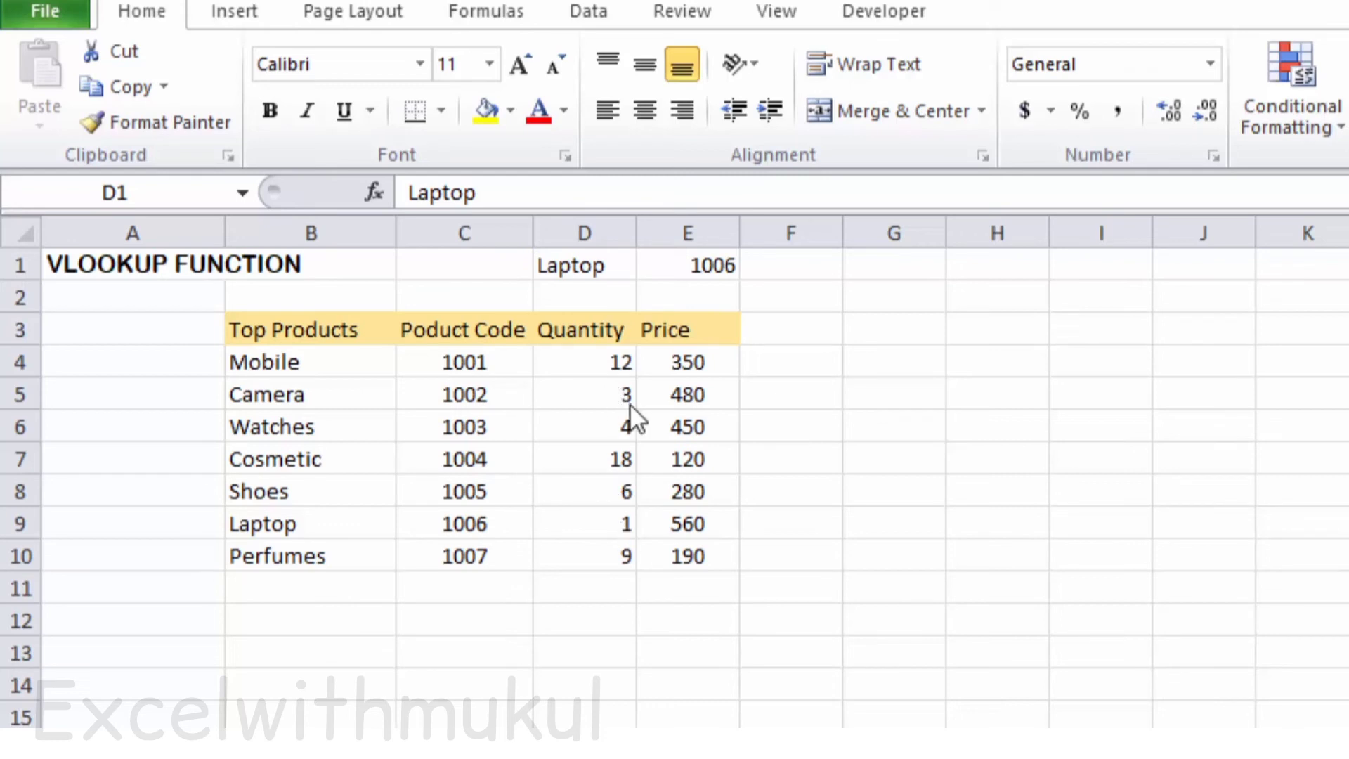
# - Clear the product-code VLOOKUP formula from cell E1
pyautogui.doubleClick(689, 265)
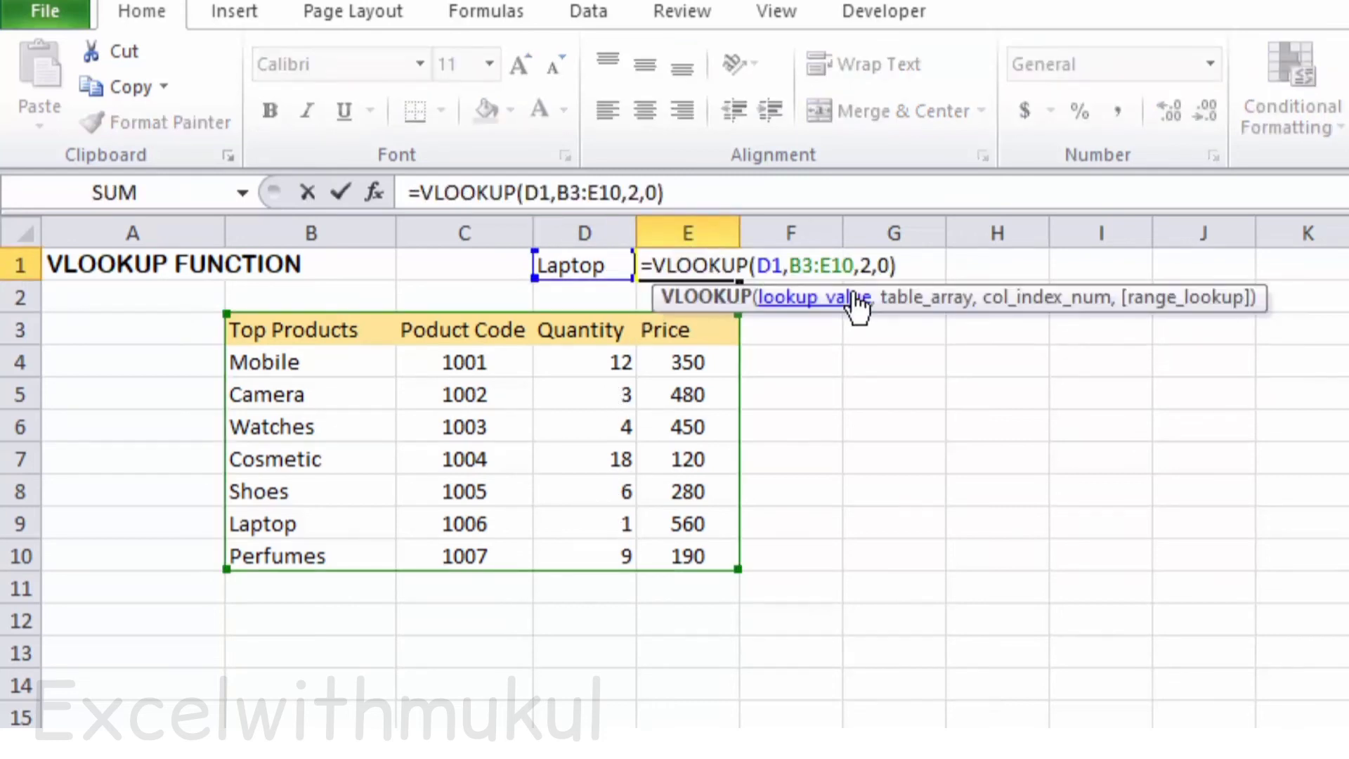
pyautogui.click(896, 265)
pyautogui.press('BackSpace')
pyautogui.press('BackSpace')
pyautogui.press('BackSpace')
pyautogui.press('BackSpace')
pyautogui.press('BackSpace')
pyautogui.press('BackSpace')
pyautogui.press('BackSpace')
pyautogui.press('BackSpace')
pyautogui.press('BackSpace')
pyautogui.press('BackSpace')
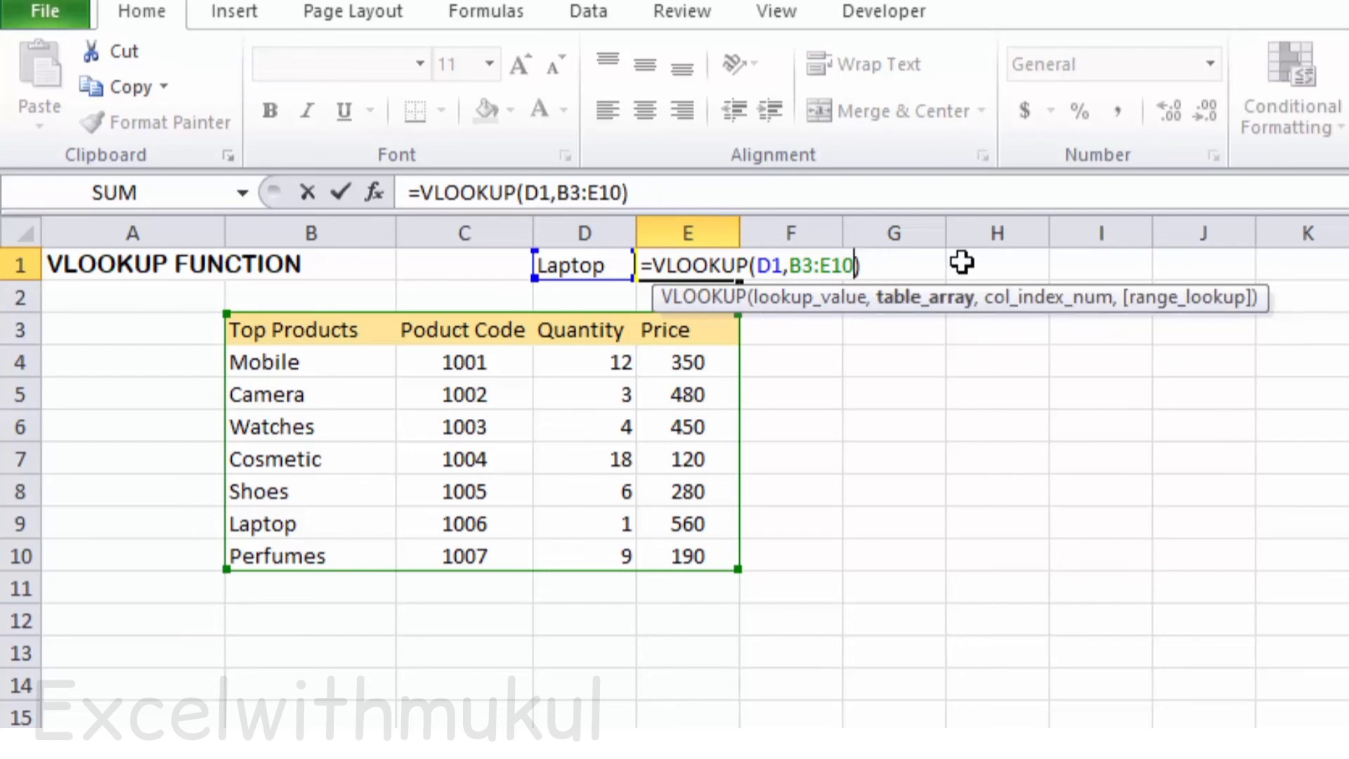
pyautogui.press('BackSpace')
pyautogui.press('BackSpace')
pyautogui.press('BackSpace')
pyautogui.press('BackSpace')
pyautogui.press('BackSpace')
pyautogui.press('BackSpace')
pyautogui.press('BackSpace')
pyautogui.press('BackSpace')
pyautogui.press('BackSpace')
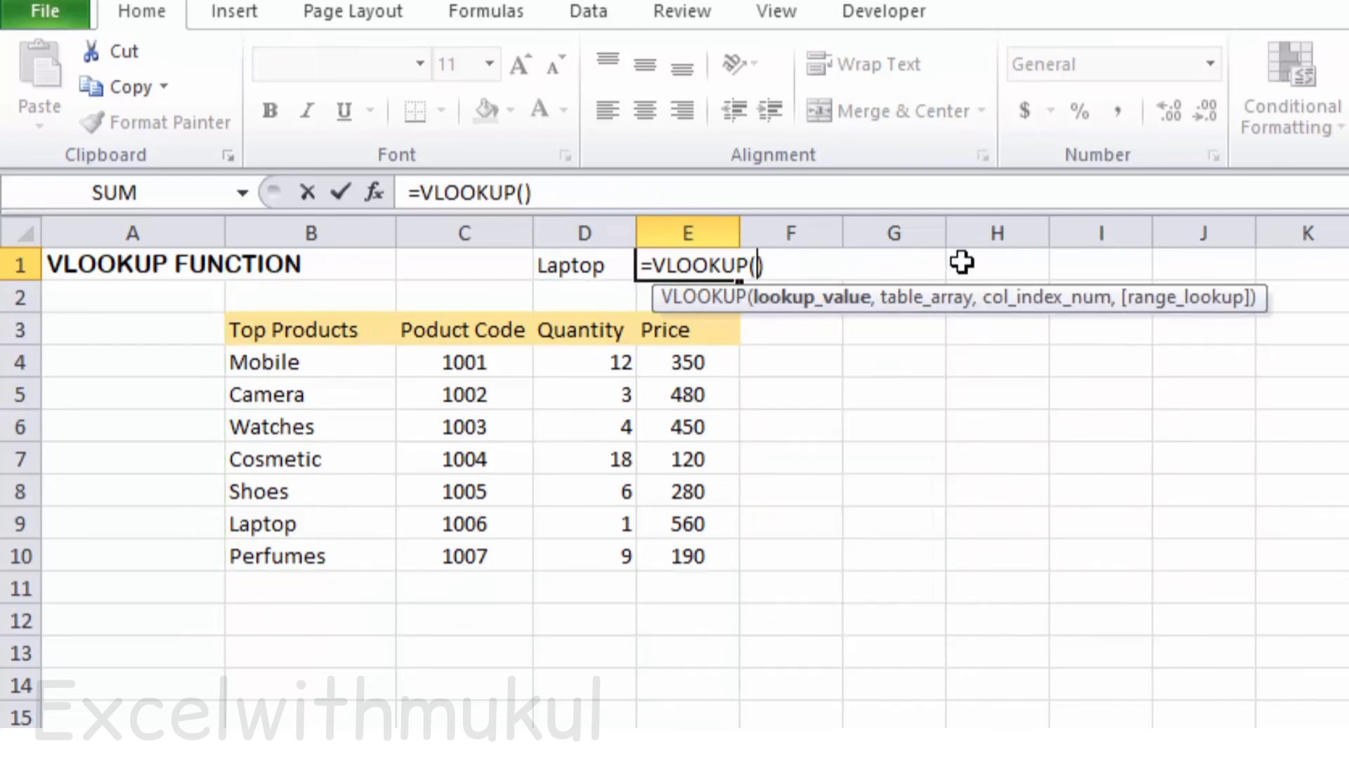
pyautogui.press('BackSpace')
pyautogui.press('BackSpace')
pyautogui.press('BackSpace')
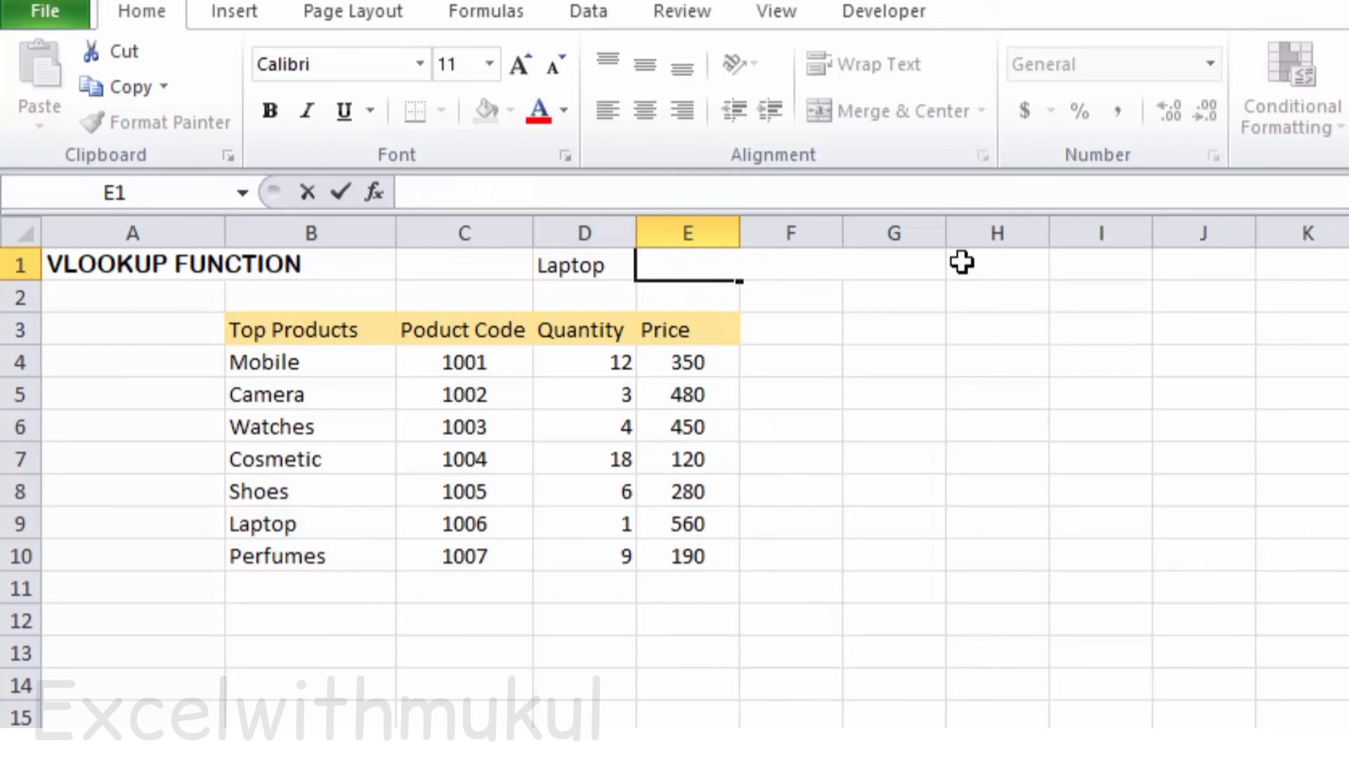
# - Begin a new VLOOKUP formula in cell E1 that uses D1 as the lookup value
pyautogui.write('=vloo')
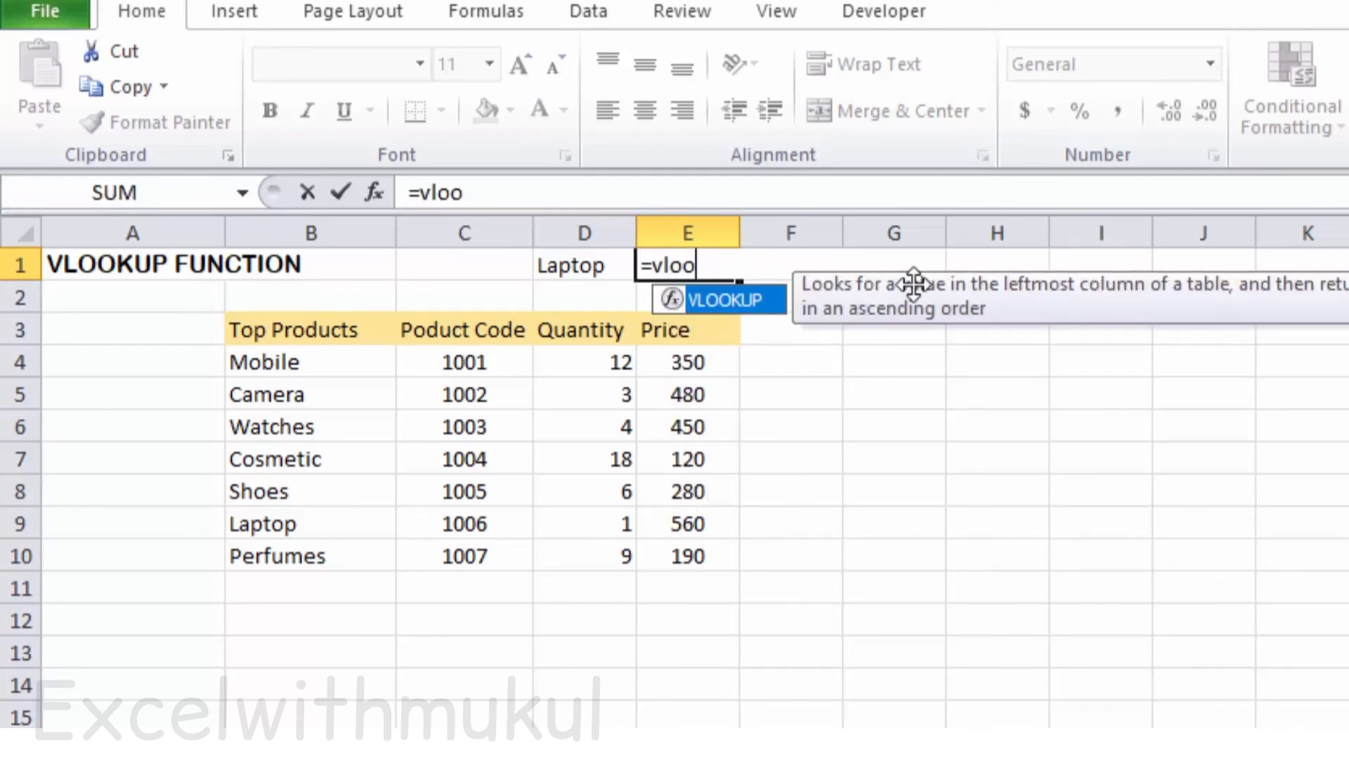
pyautogui.doubleClick(760, 296)
pyautogui.click(609, 266)
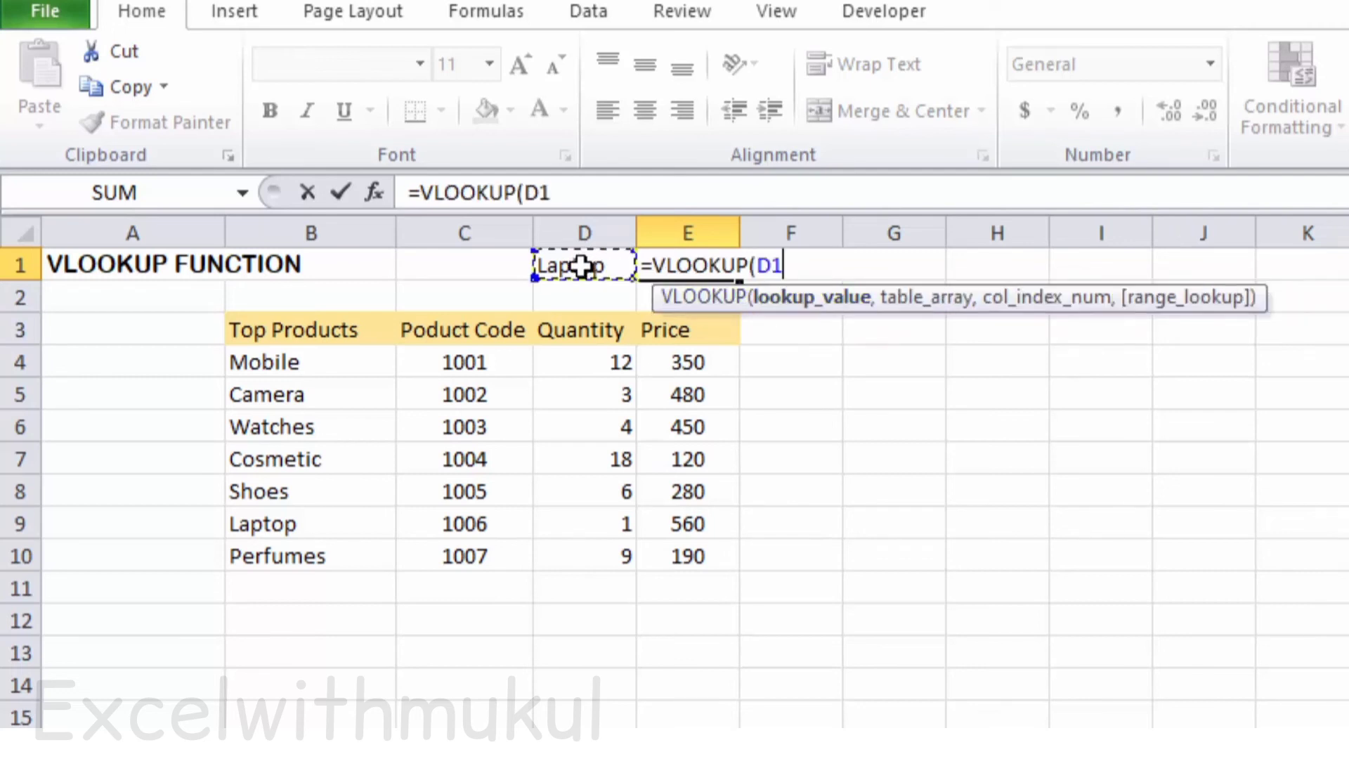
pyautogui.write(',')
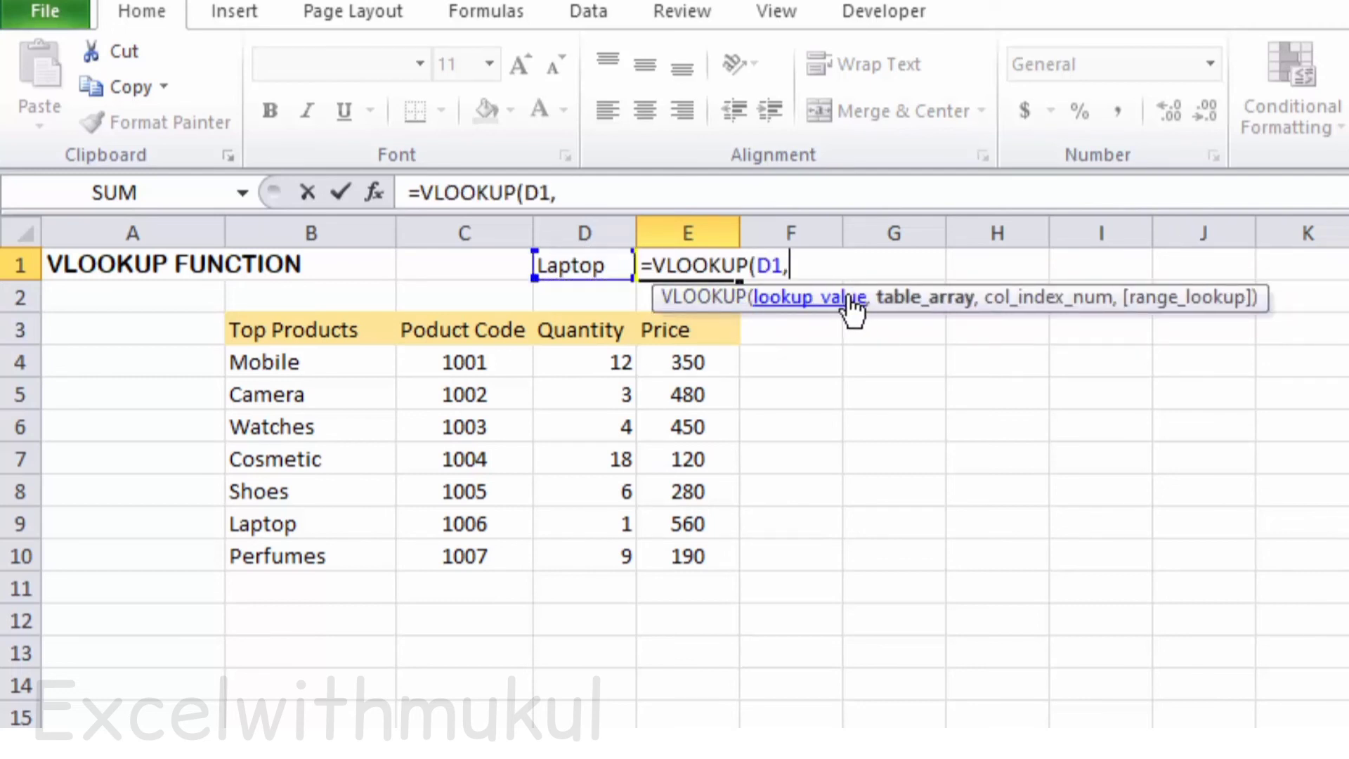
# - Complete the VLOOKUP with table range B3:E10, column index 3 and match type 0, and check the result against the Laptop row's quantity
pyautogui.moveTo(235, 316)
pyautogui.mouseDown()
pyautogui.moveTo(602, 457)
pyautogui.moveTo(698, 518)
pyautogui.moveTo(702, 542)
pyautogui.mouseUp()
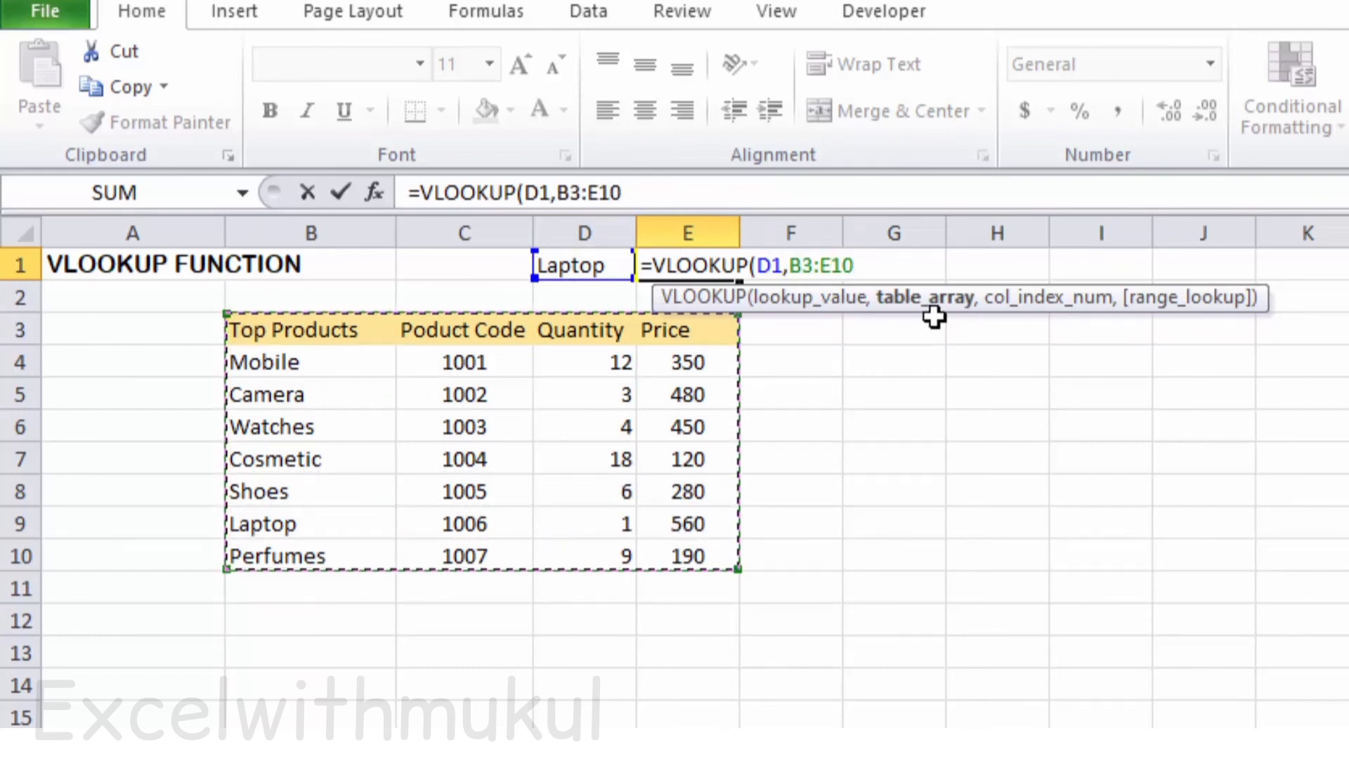
pyautogui.write(',3')
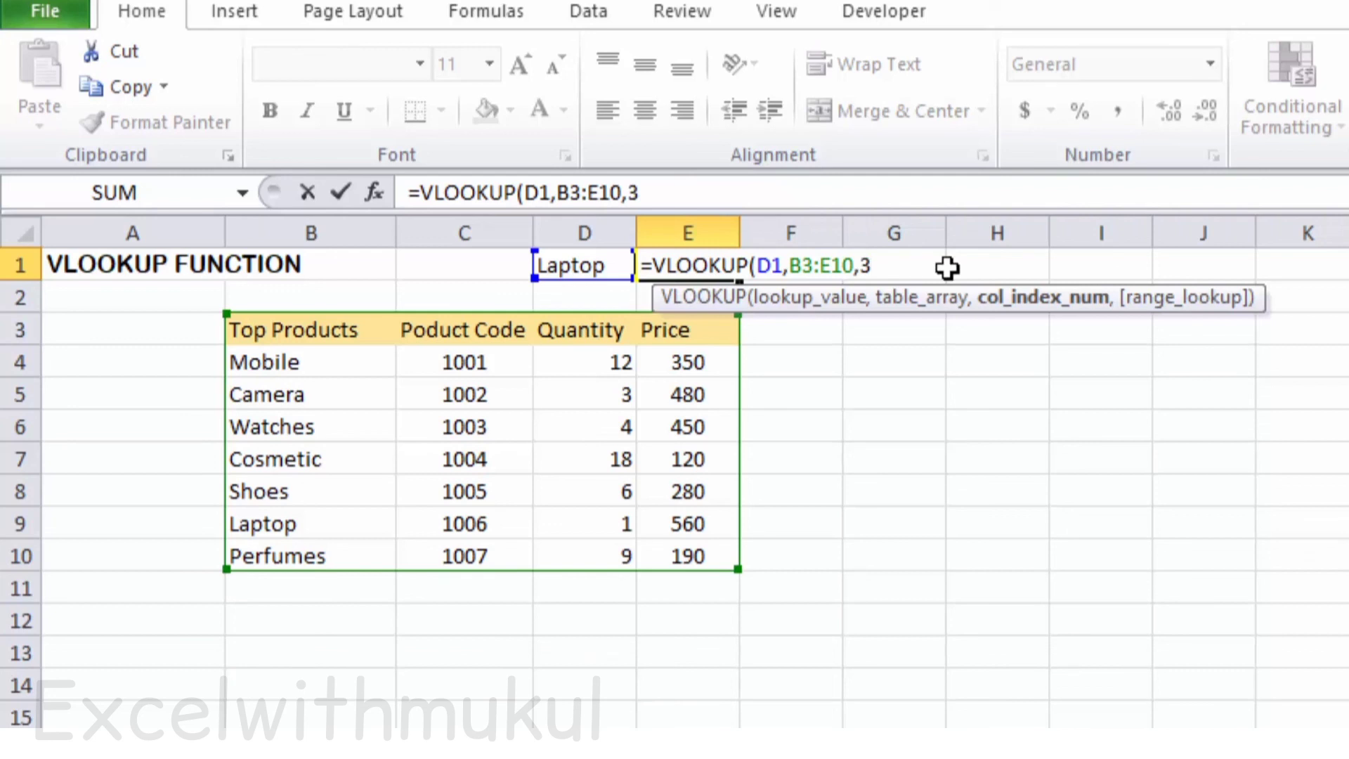
pyautogui.write(',')
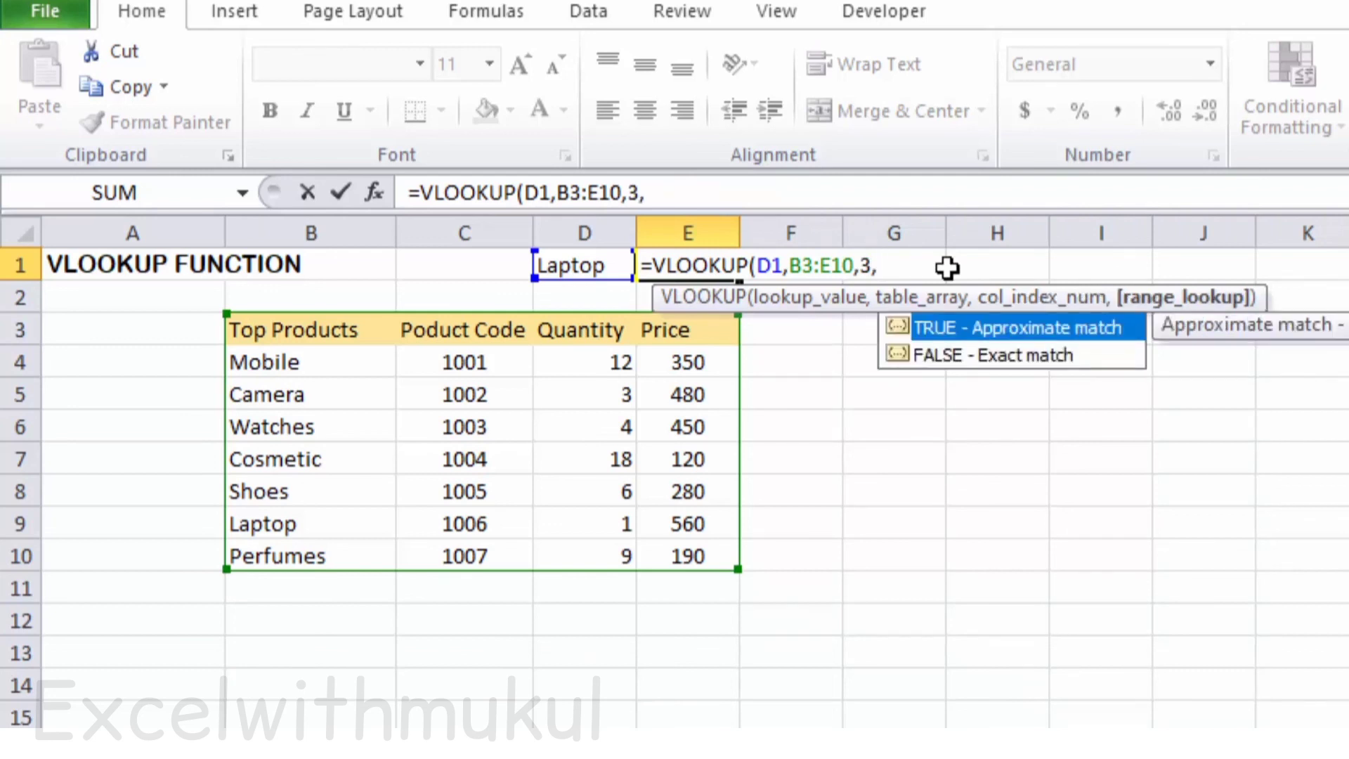
pyautogui.write('0)')
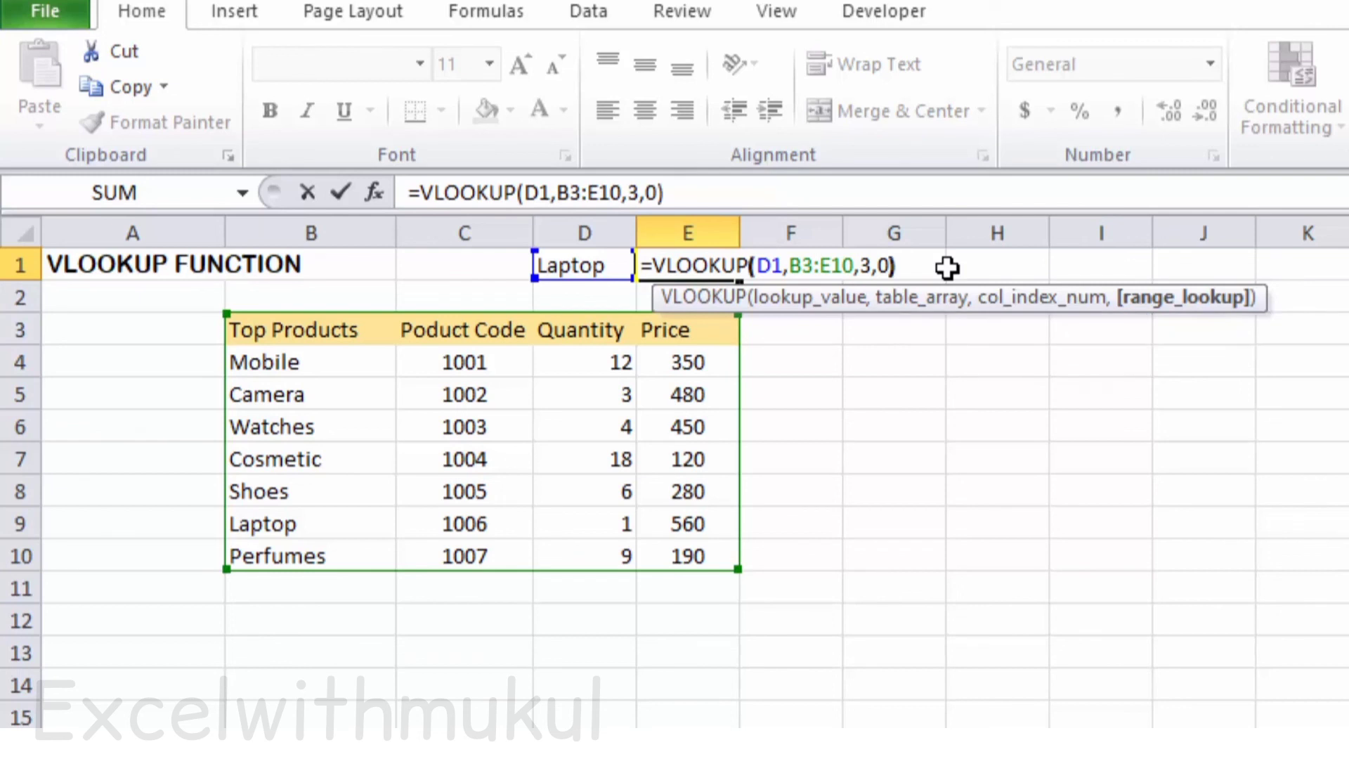
pyautogui.press('Return')
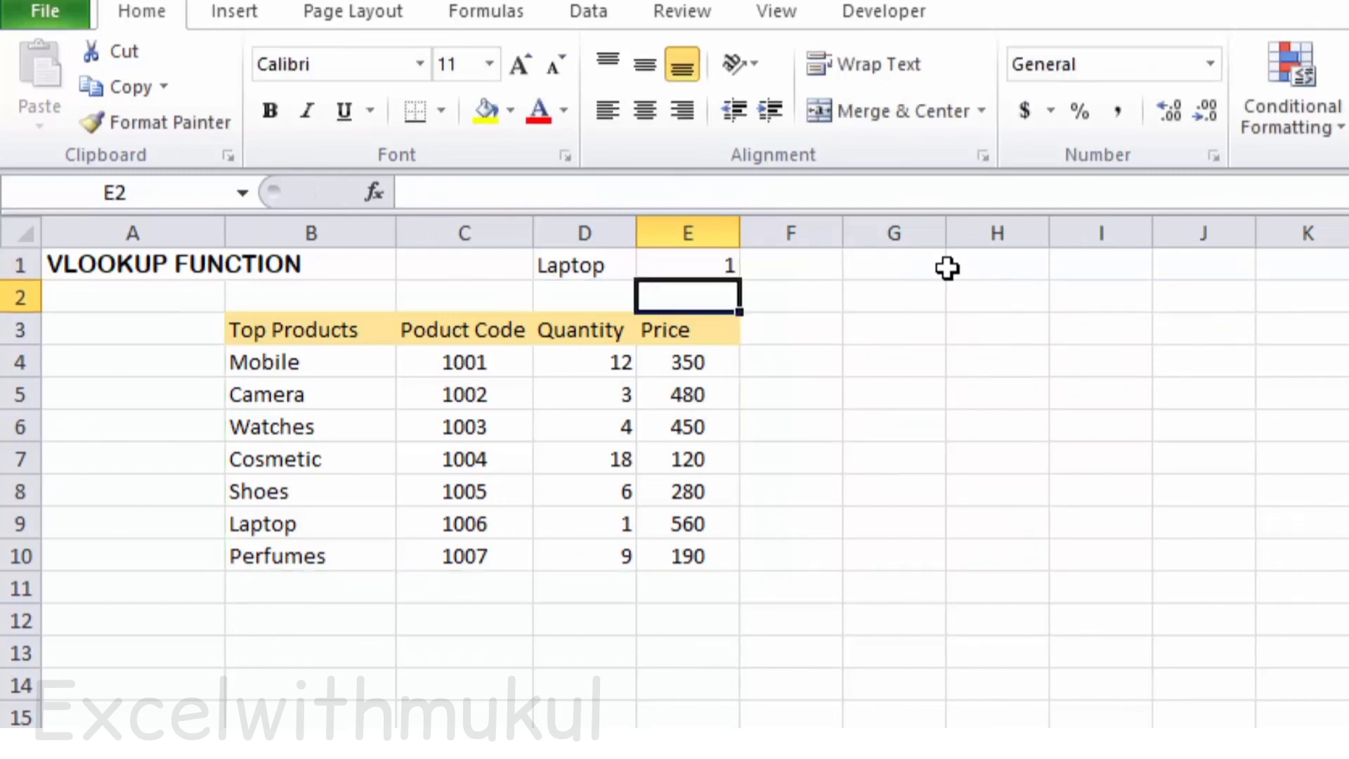
pyautogui.click(718, 265)
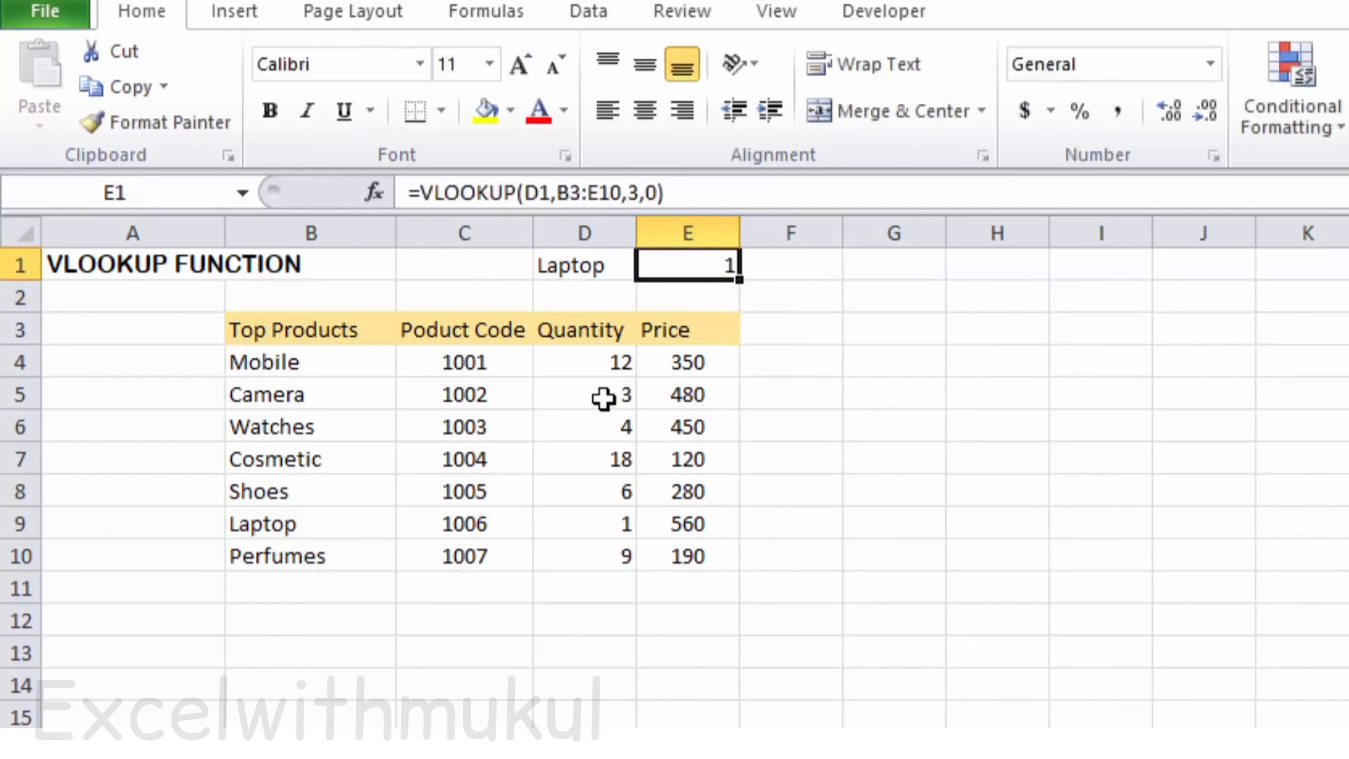
pyautogui.click(357, 521)
pyautogui.click(588, 523)
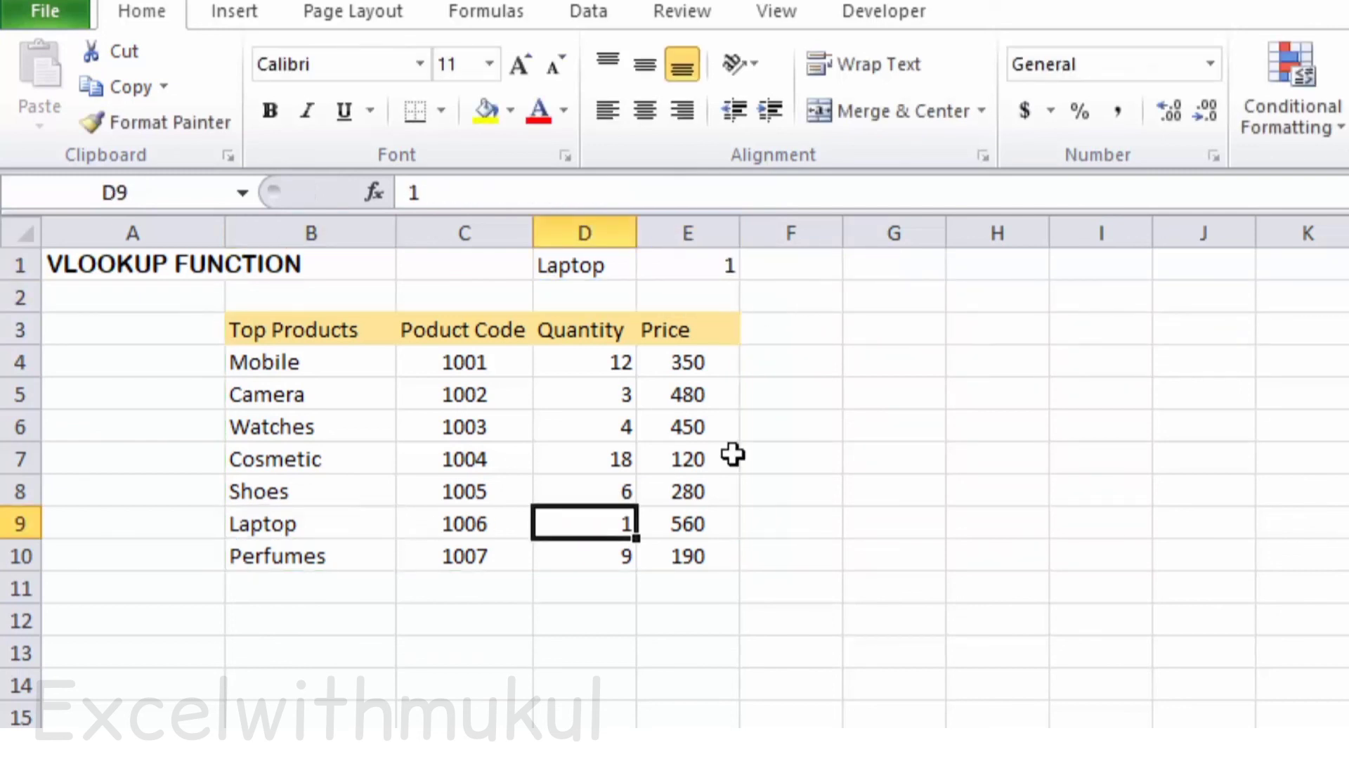